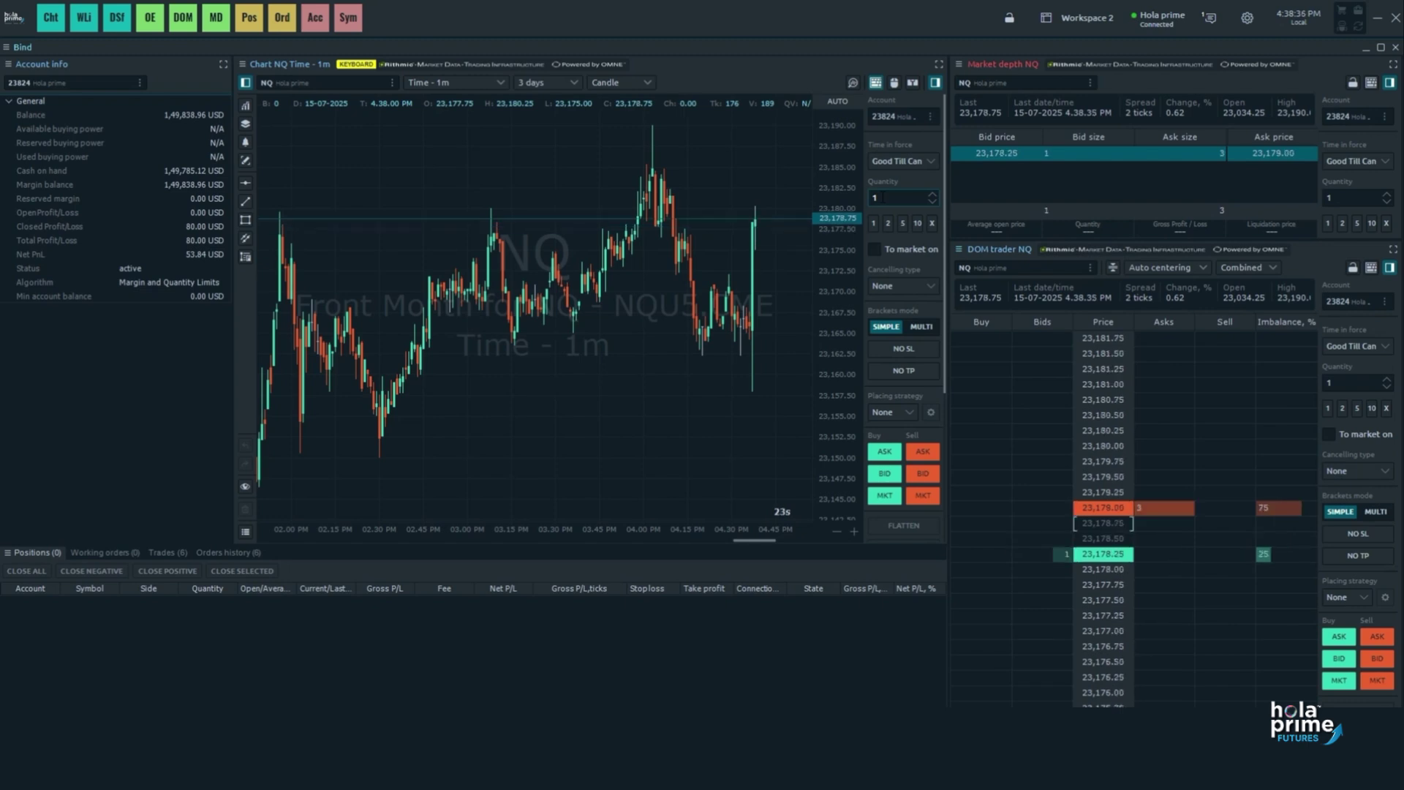
Decline the first Shift+B buy and Shift+S sell confirmations, then confirm a 1-contract NQ market buy.
key("shift+b")
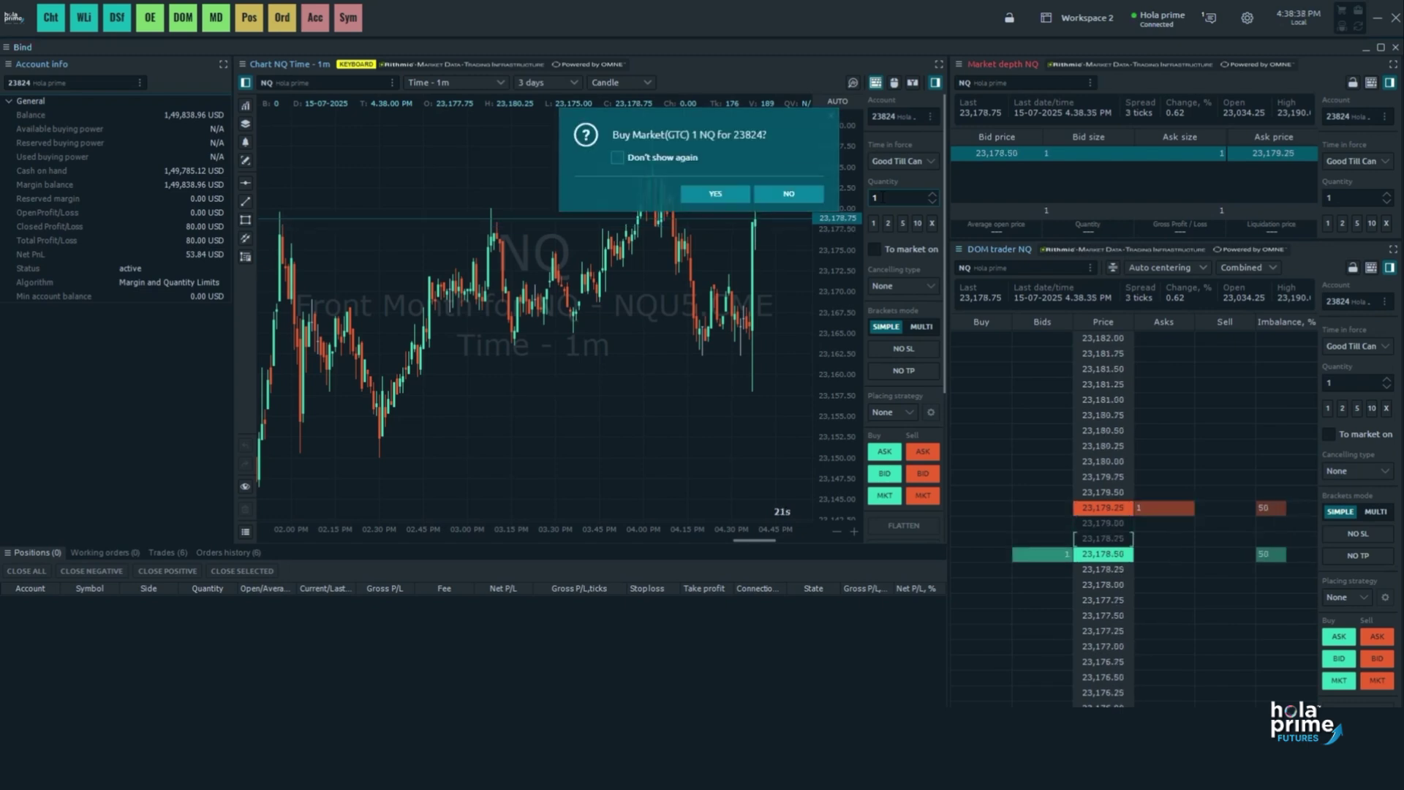
left_click(829, 114)
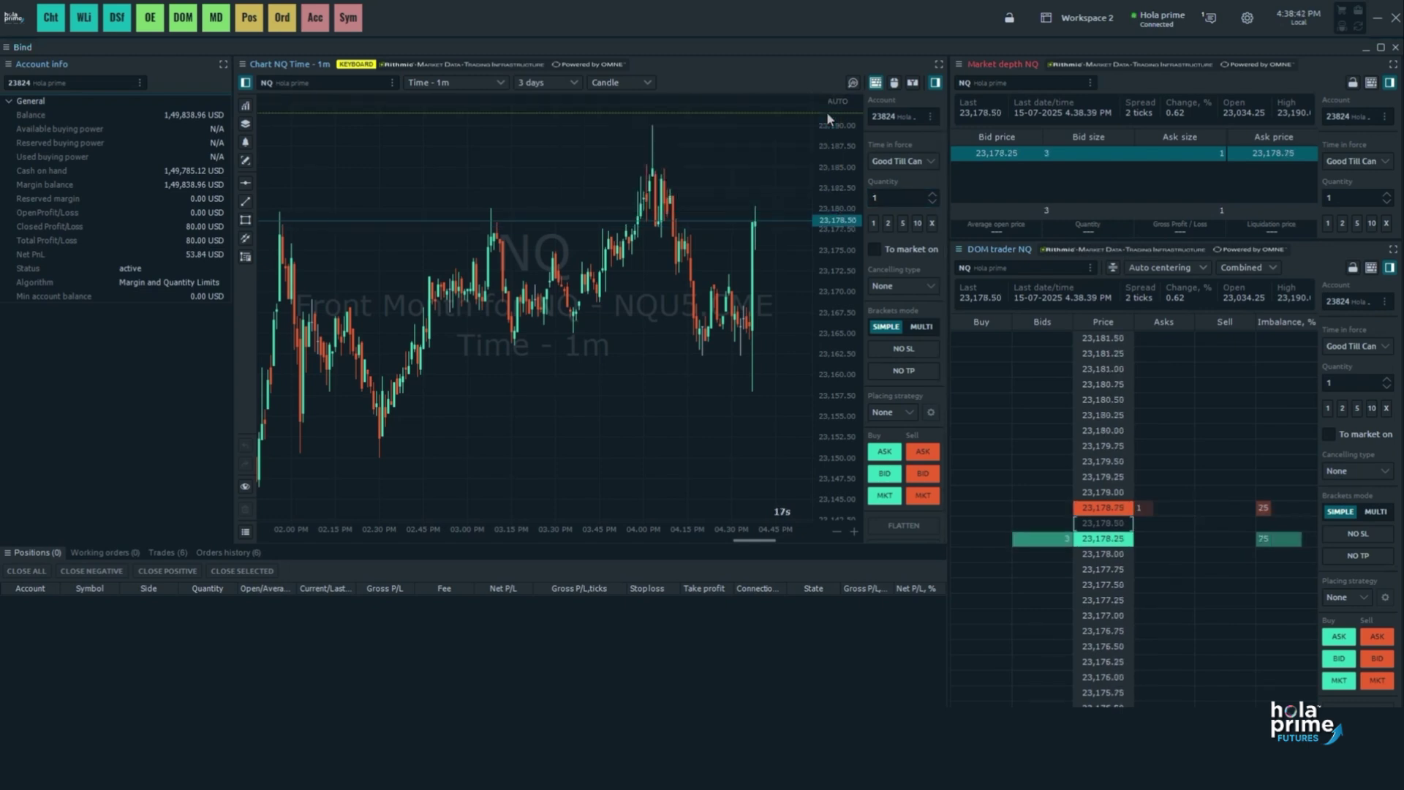
key("shift+s")
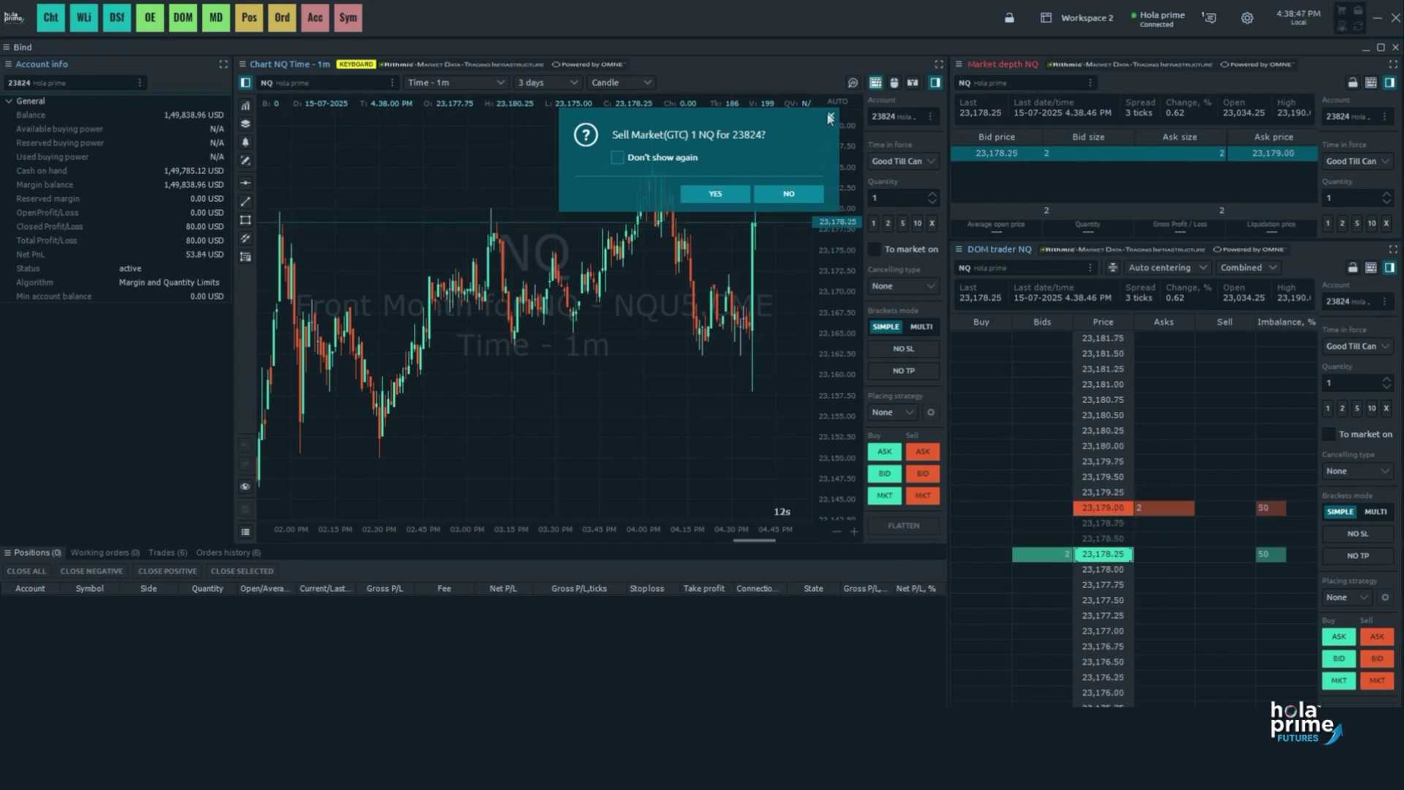
left_click(831, 116)
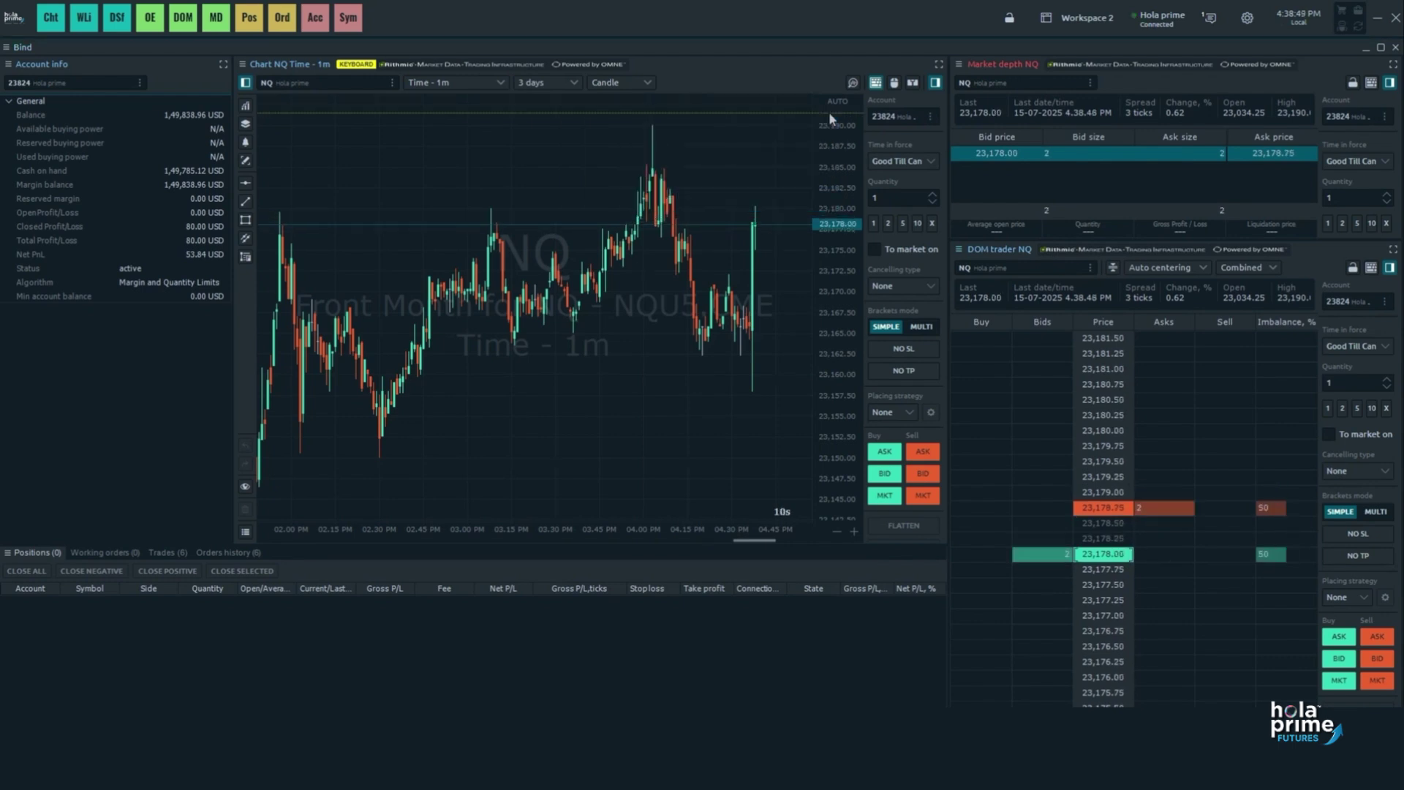
key("shift+b")
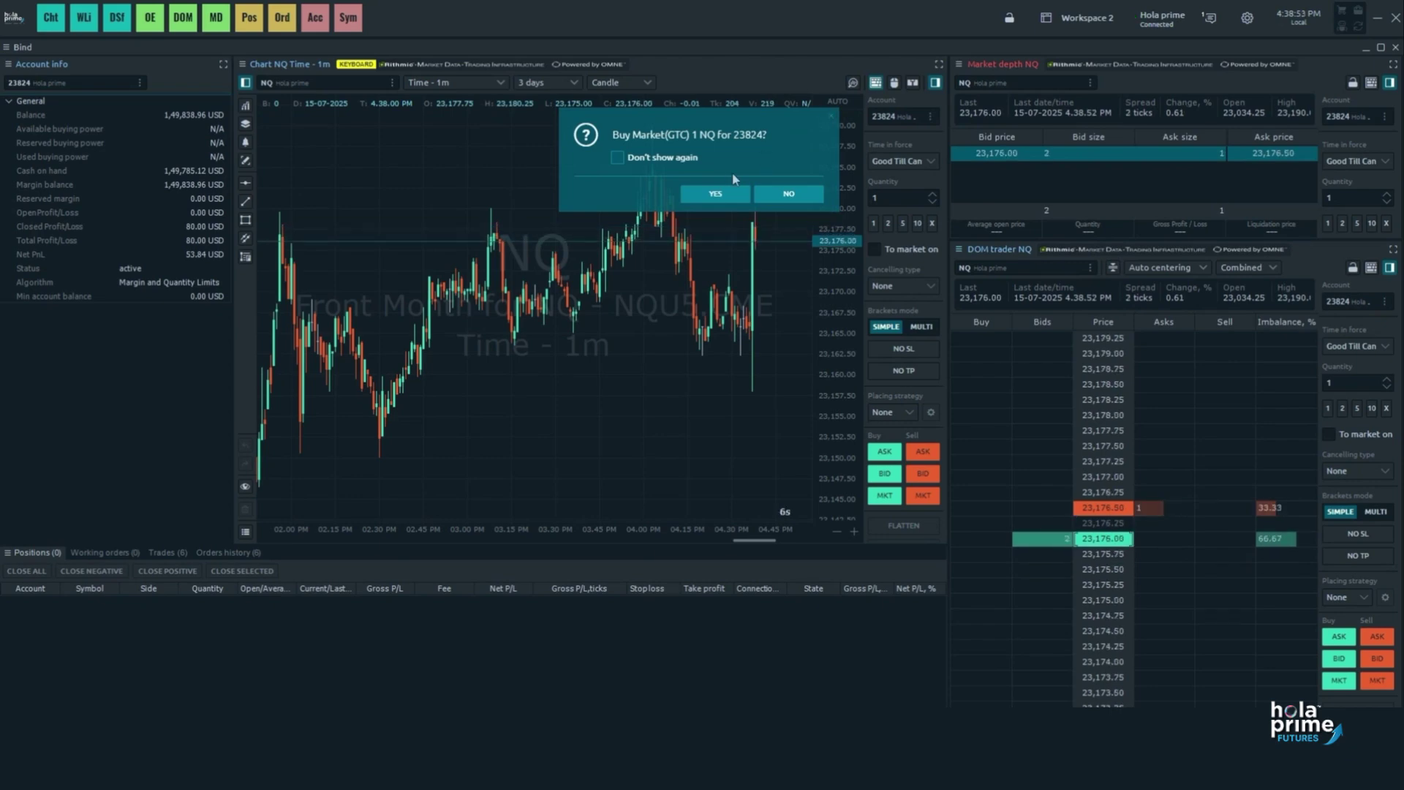
left_click(710, 196)
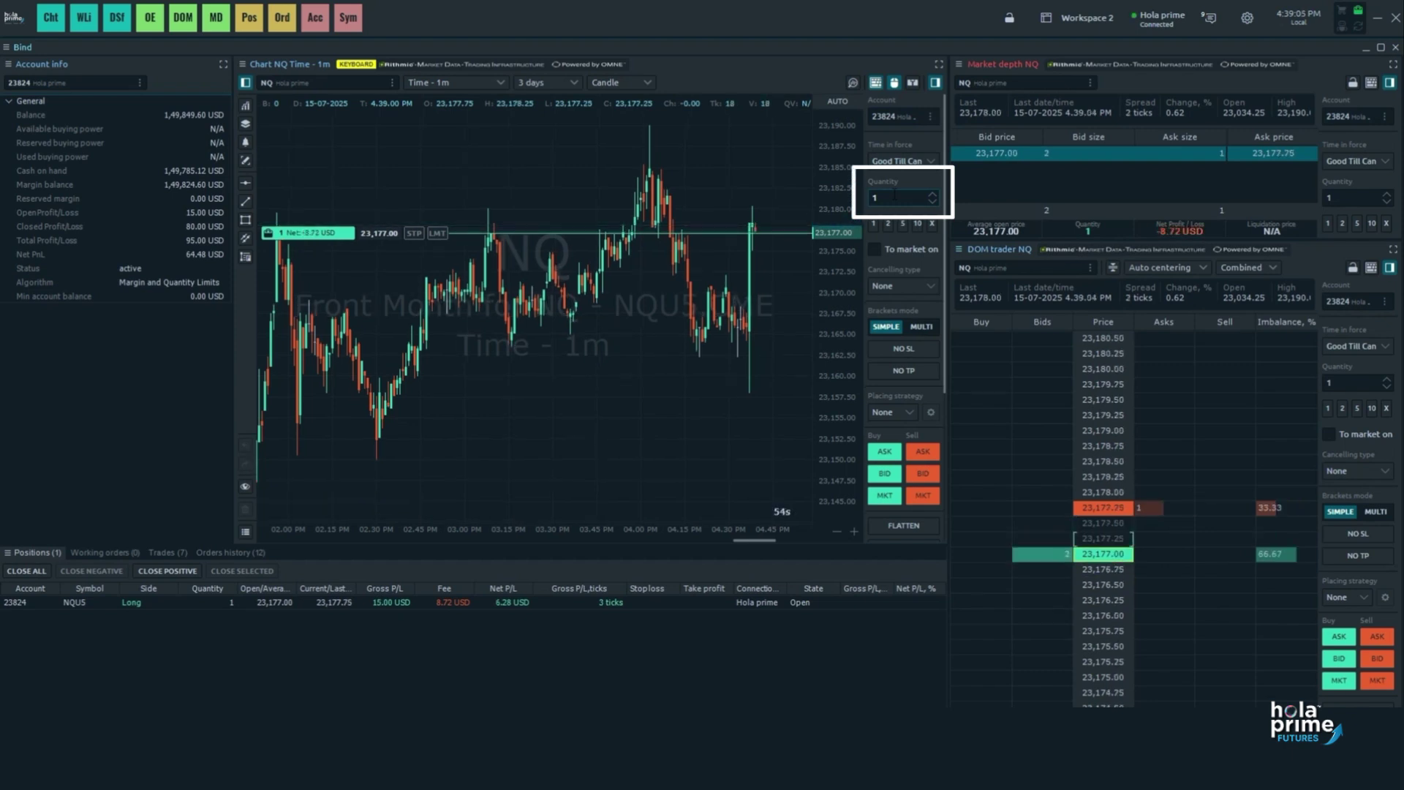
left_click(548, 297)
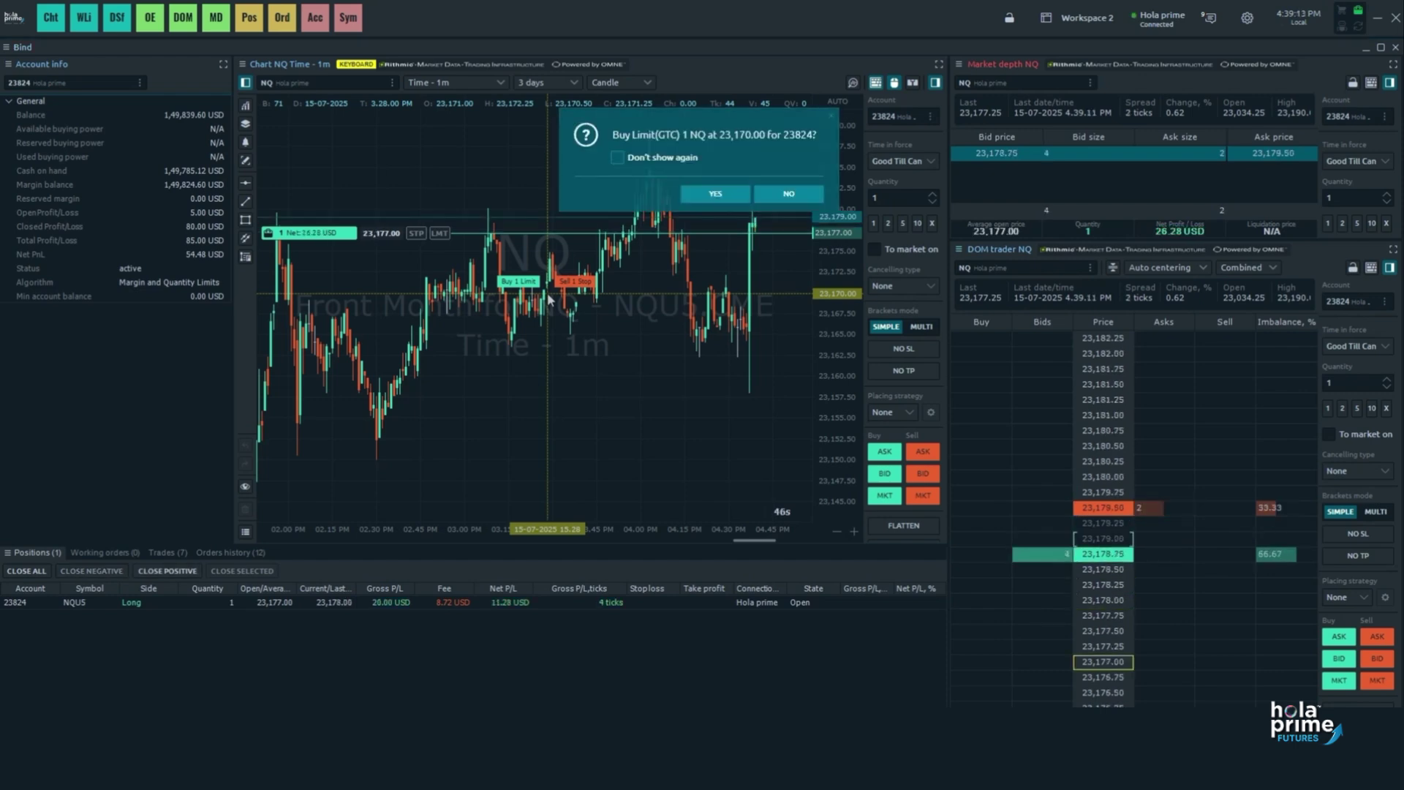
key("Escape")
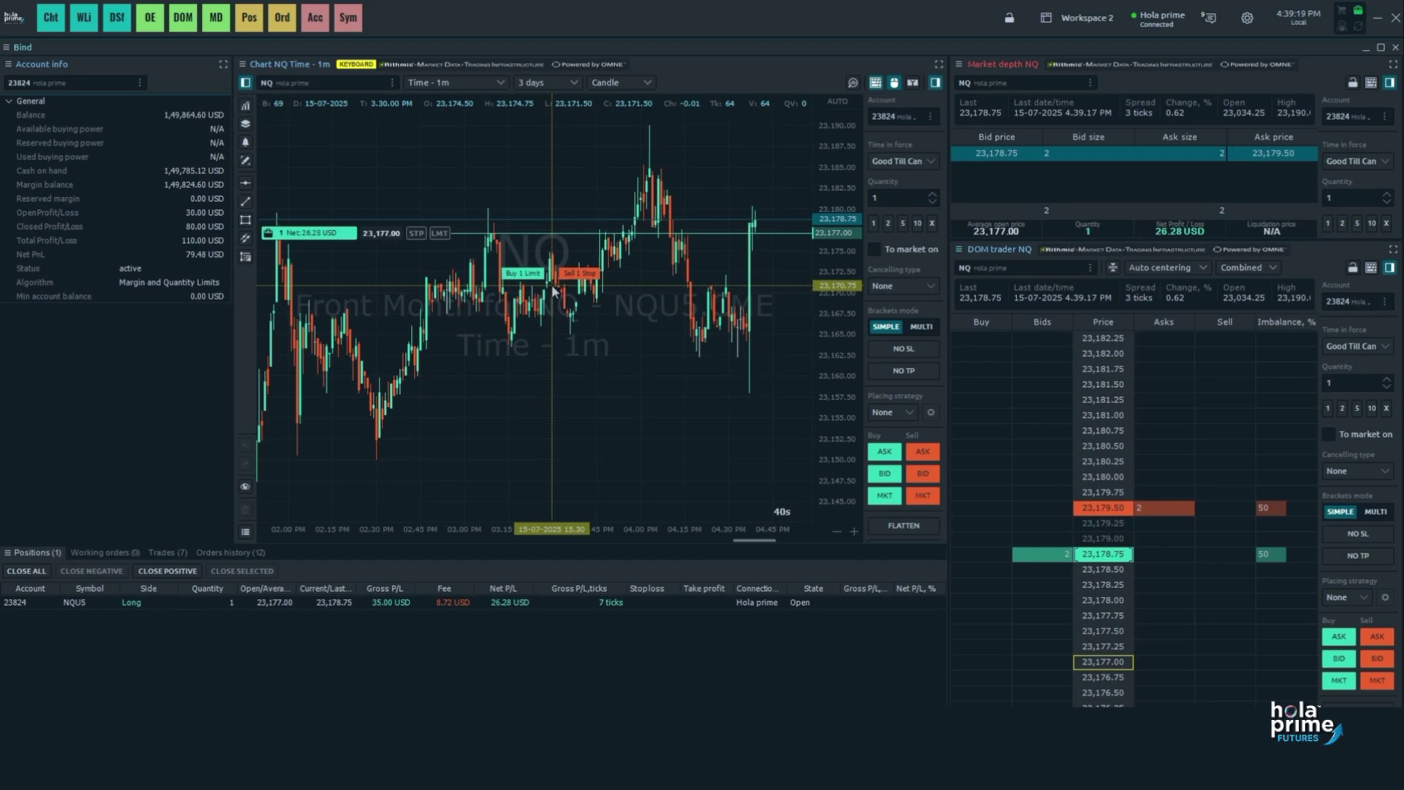
left_click(554, 291)
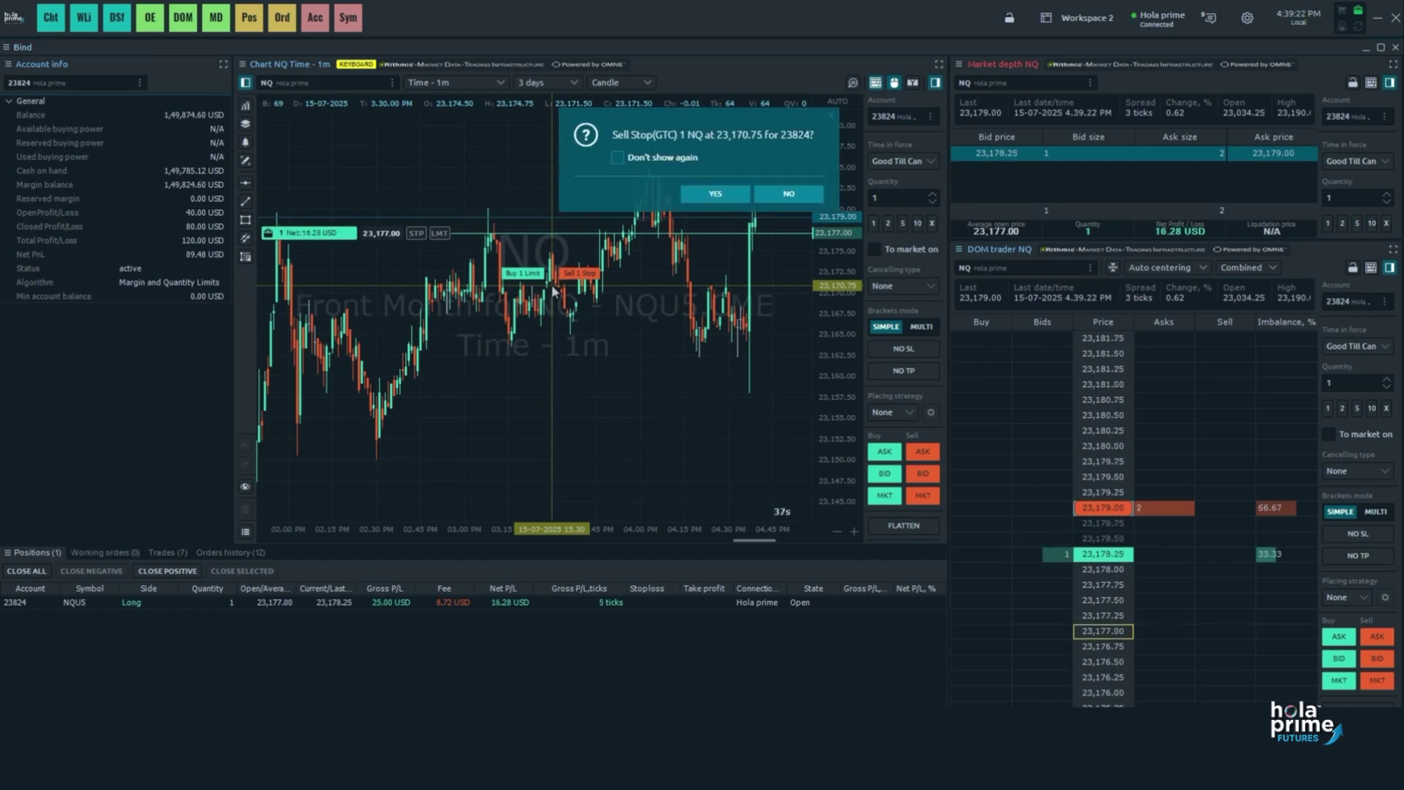
left_click(788, 193)
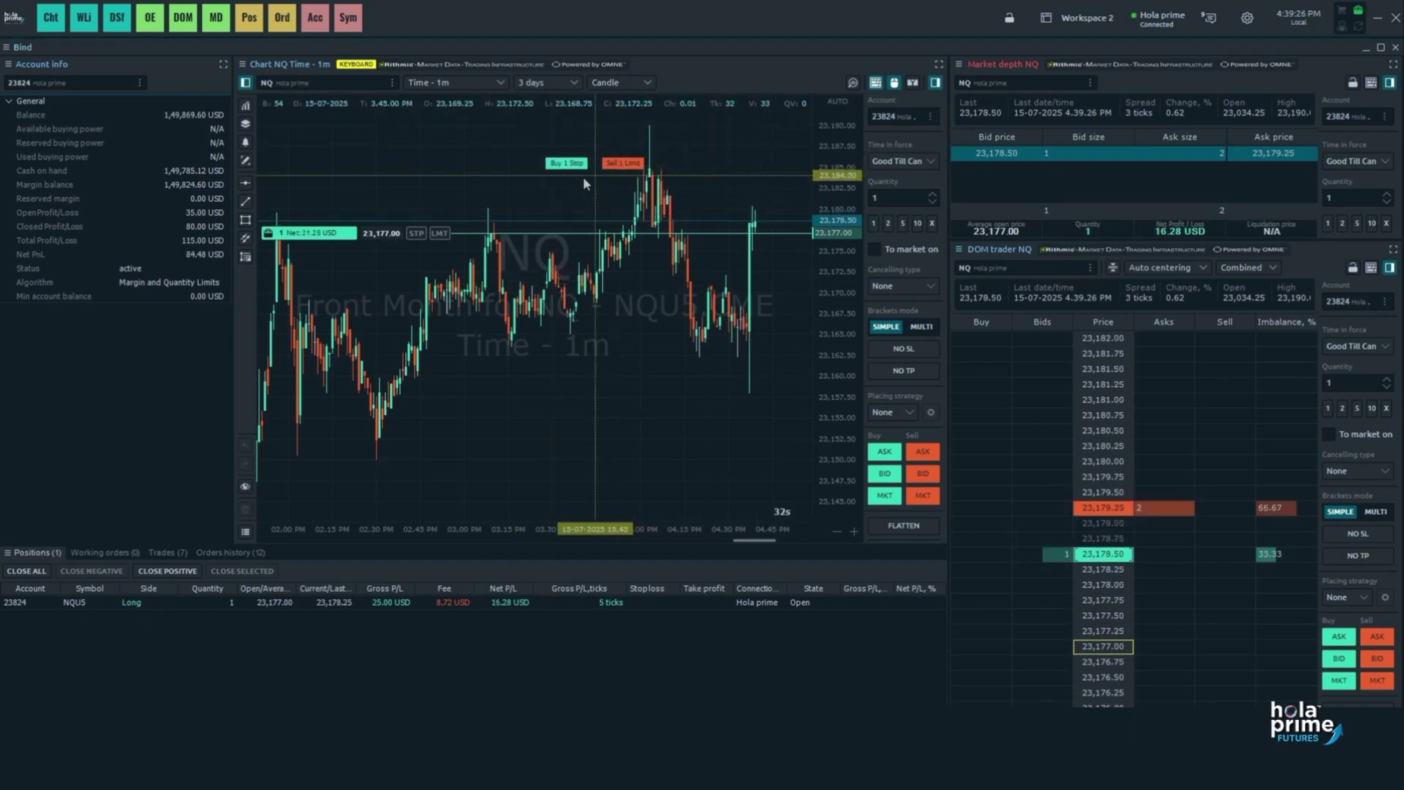
left_click(548, 189)
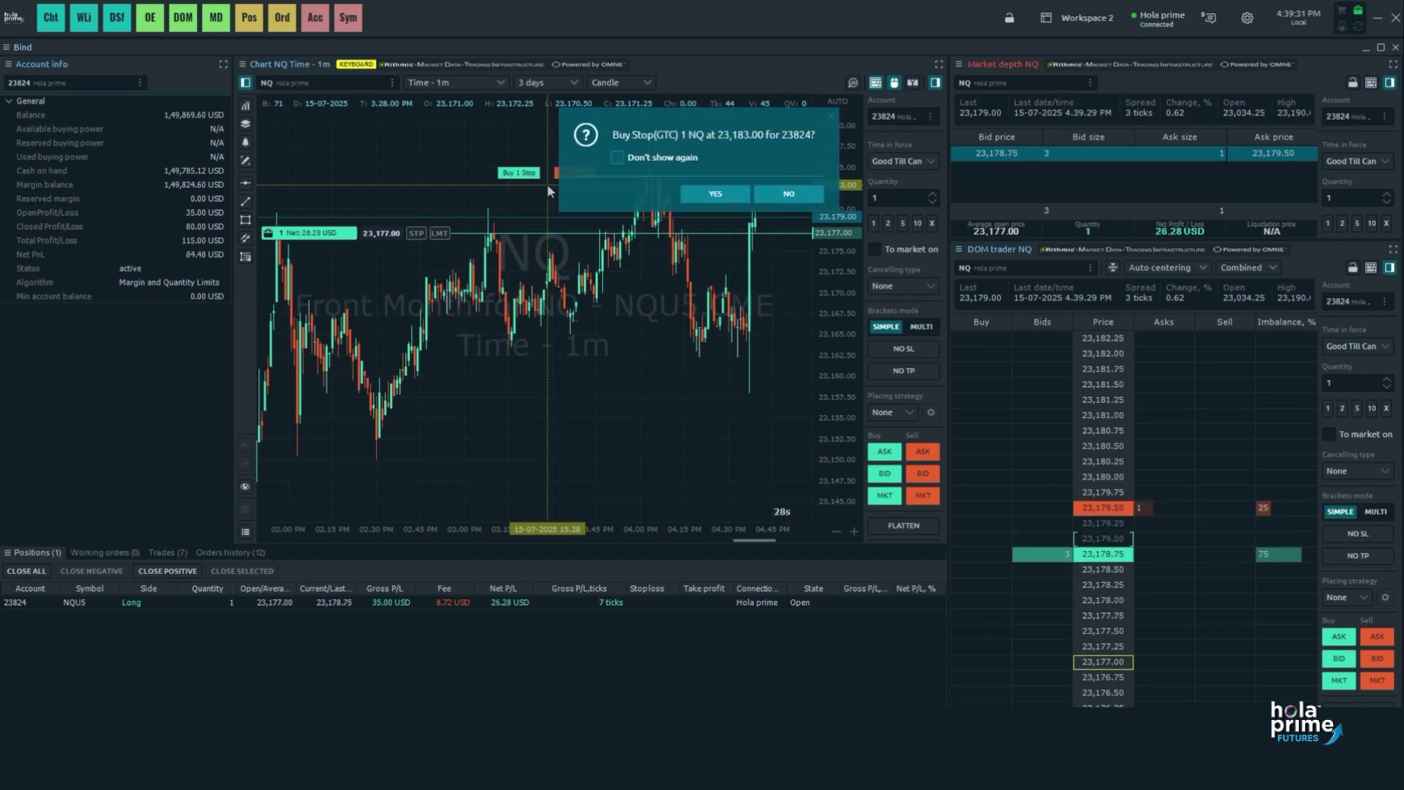
key("Escape")
left_click(542, 181)
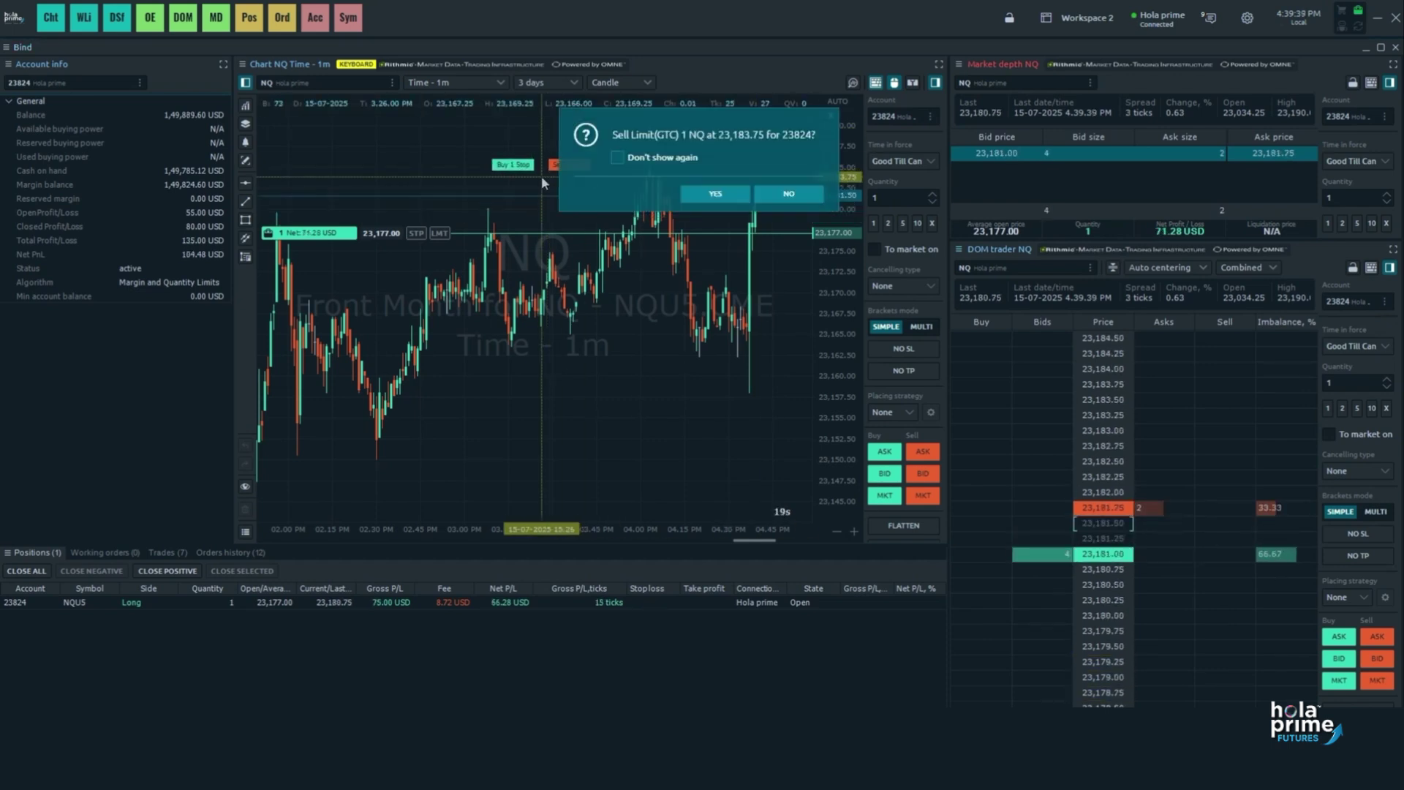
Decline the sell limit confirmation, then list the quick order panel's Market, Limit and Stop types.
left_click(829, 115)
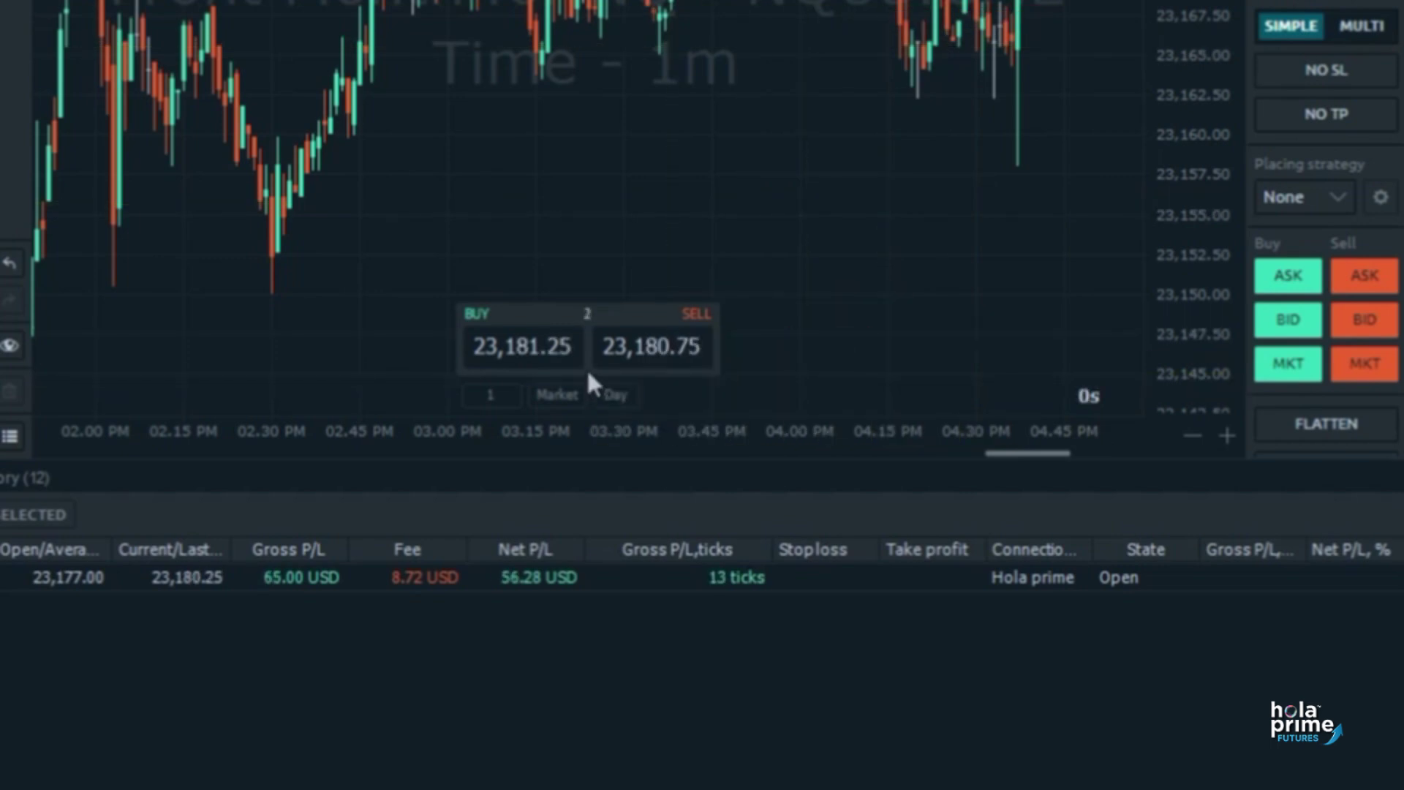
left_click(485, 402)
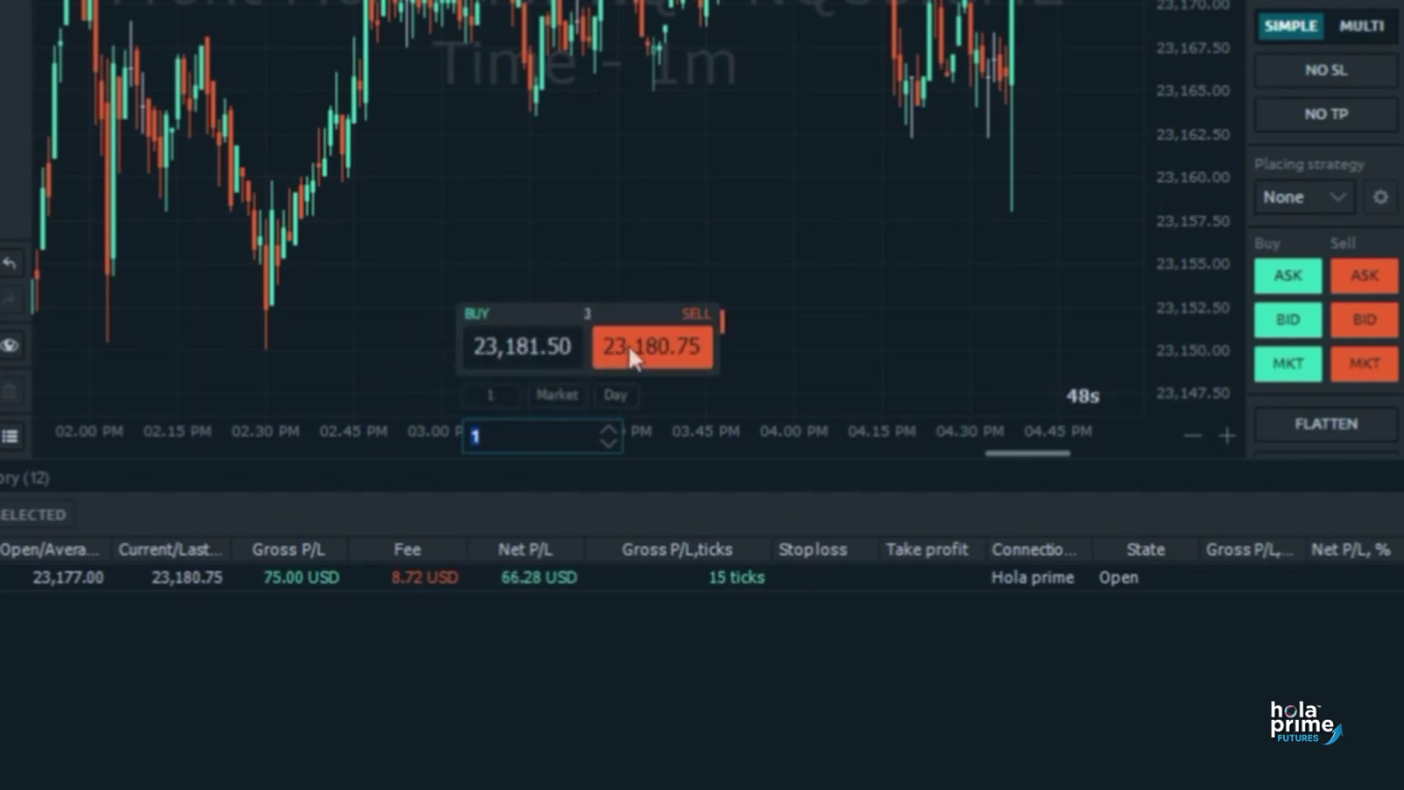
left_click(584, 399)
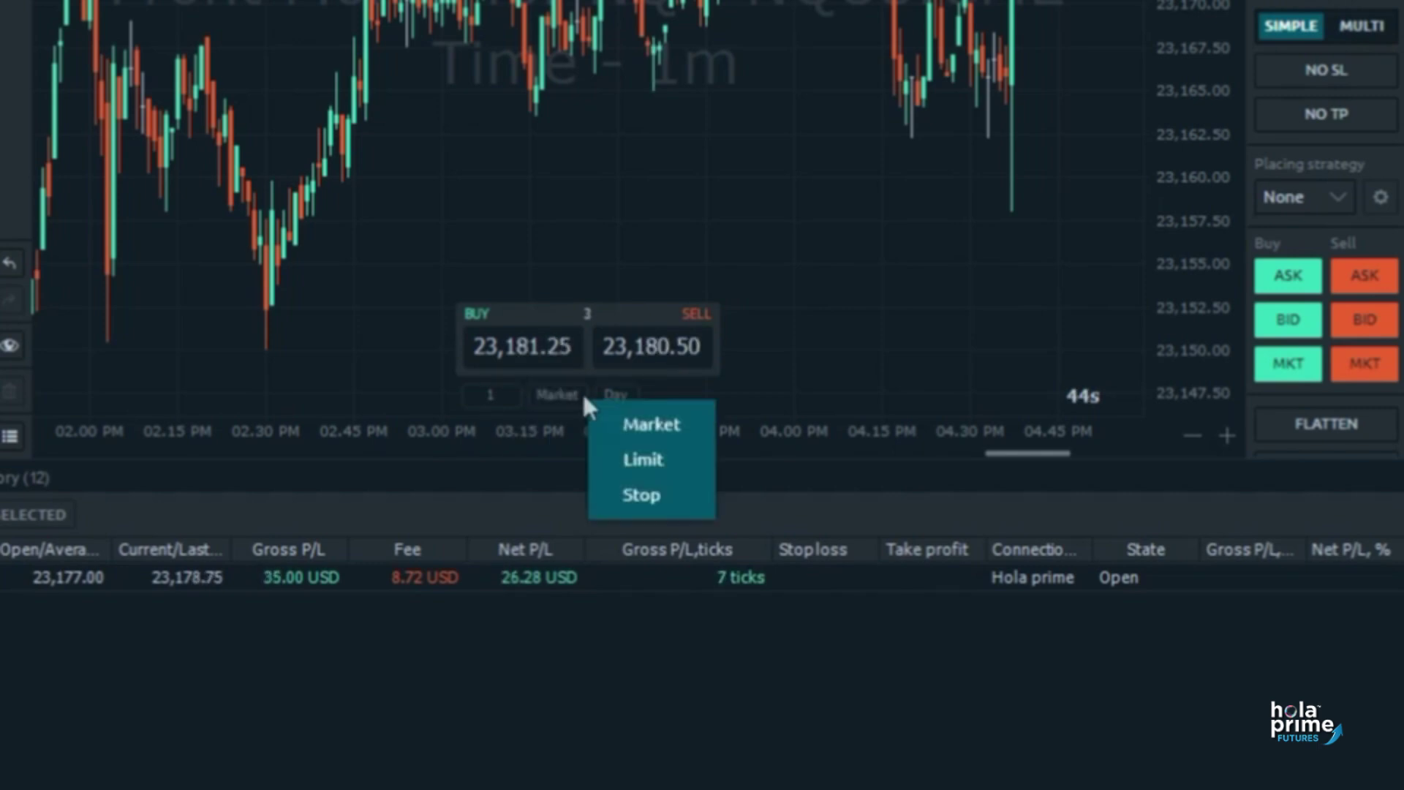
Keep Market as the order type and close the long NQ position with a confirmed 1-contract Sell MKT.
left_click(642, 428)
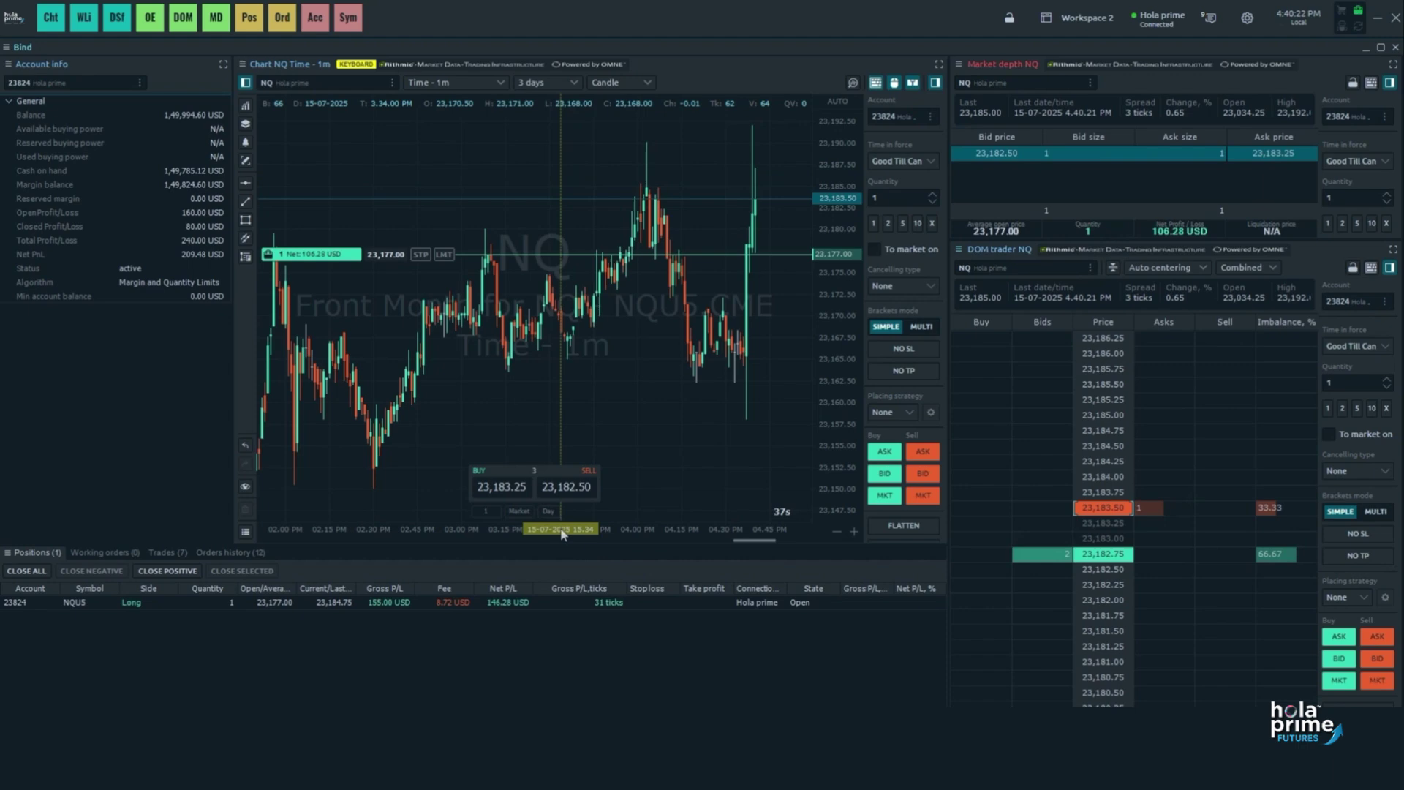
scroll(894, 347, "down", 5)
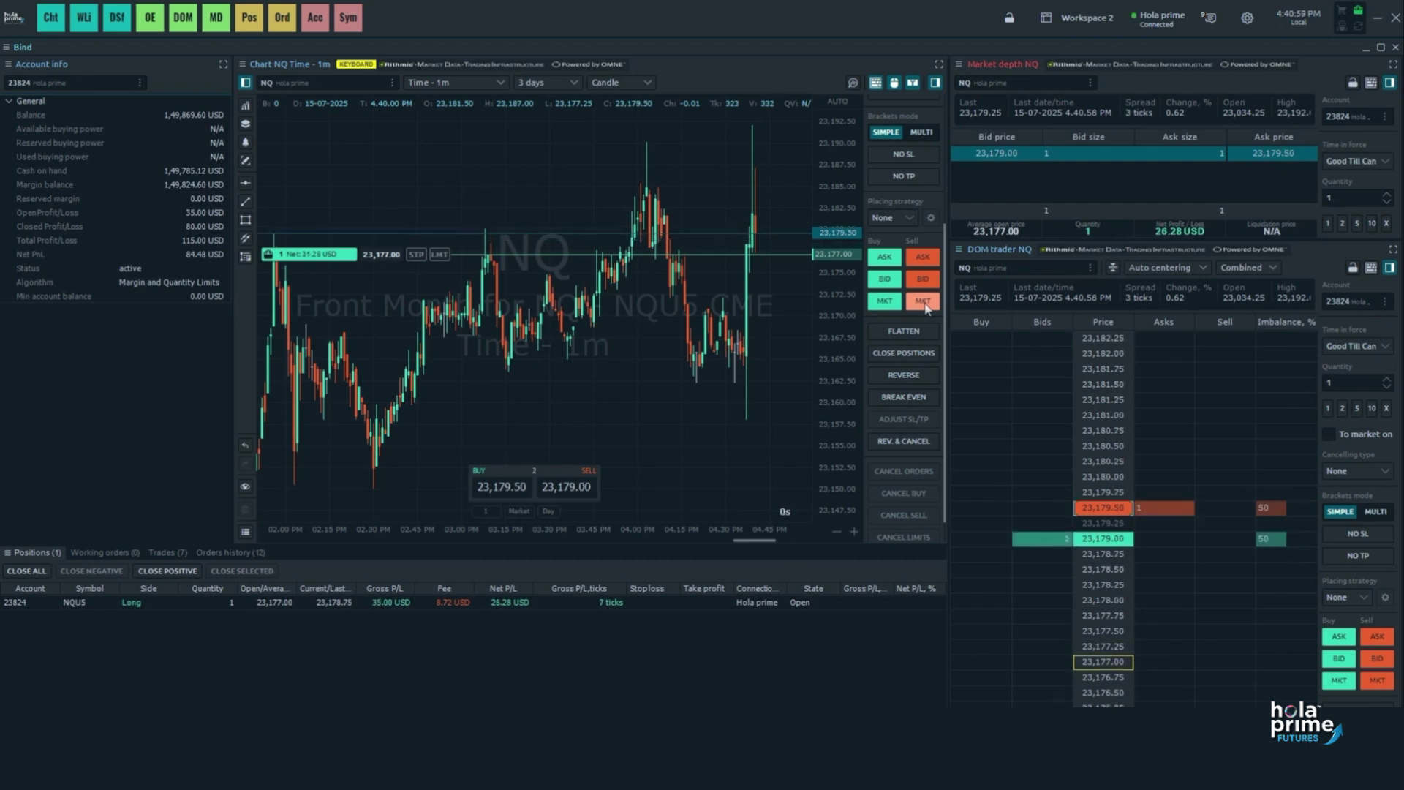
left_click(923, 301)
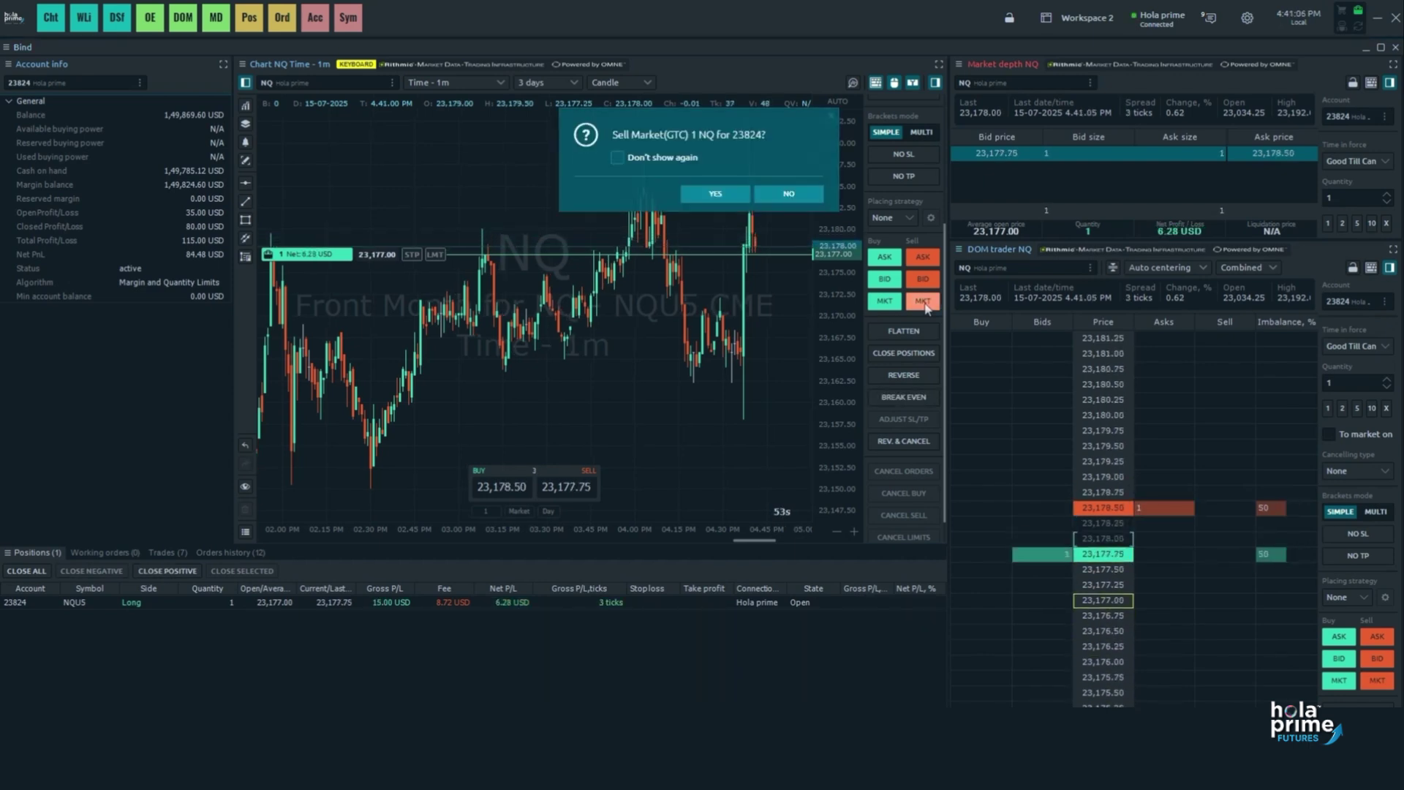
left_click(730, 195)
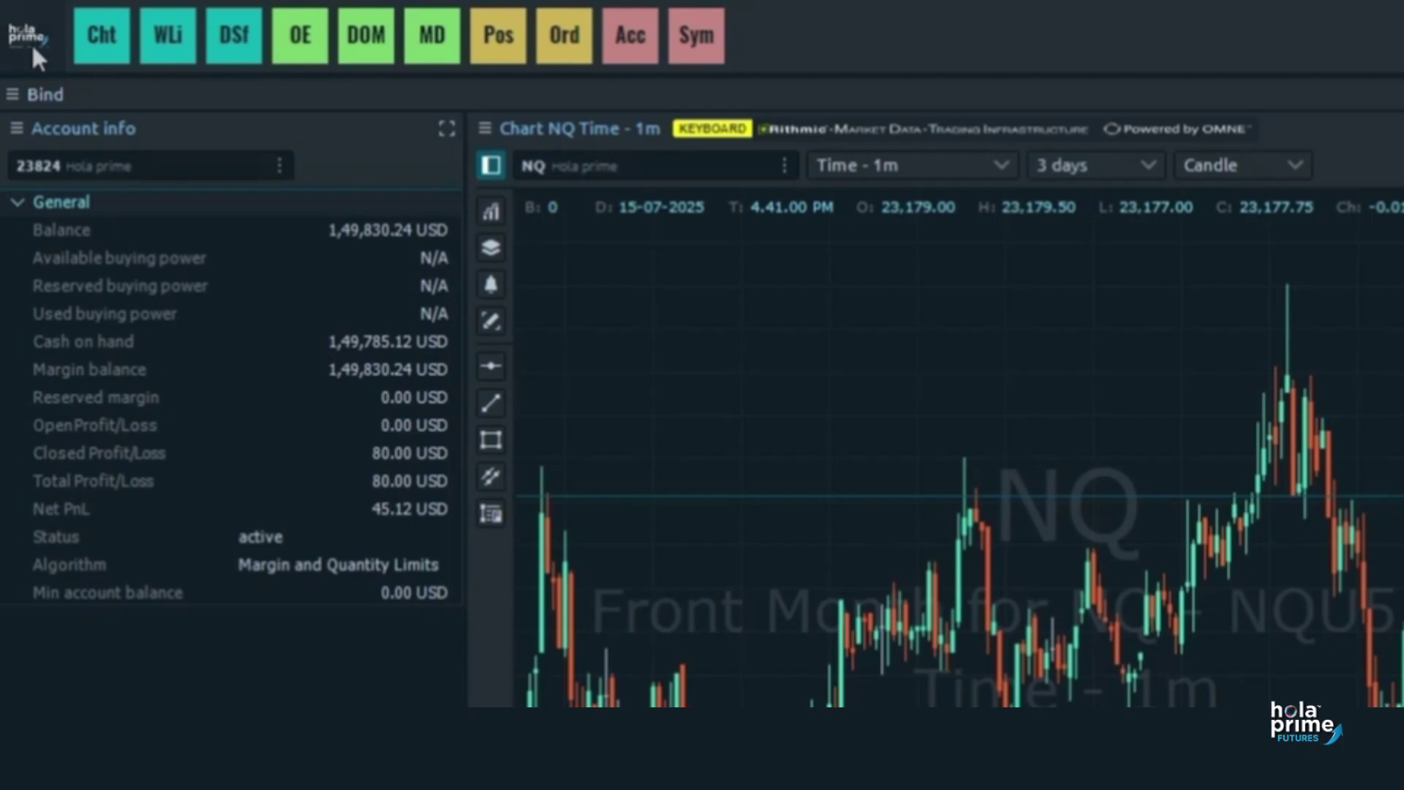
left_click(16, 25)
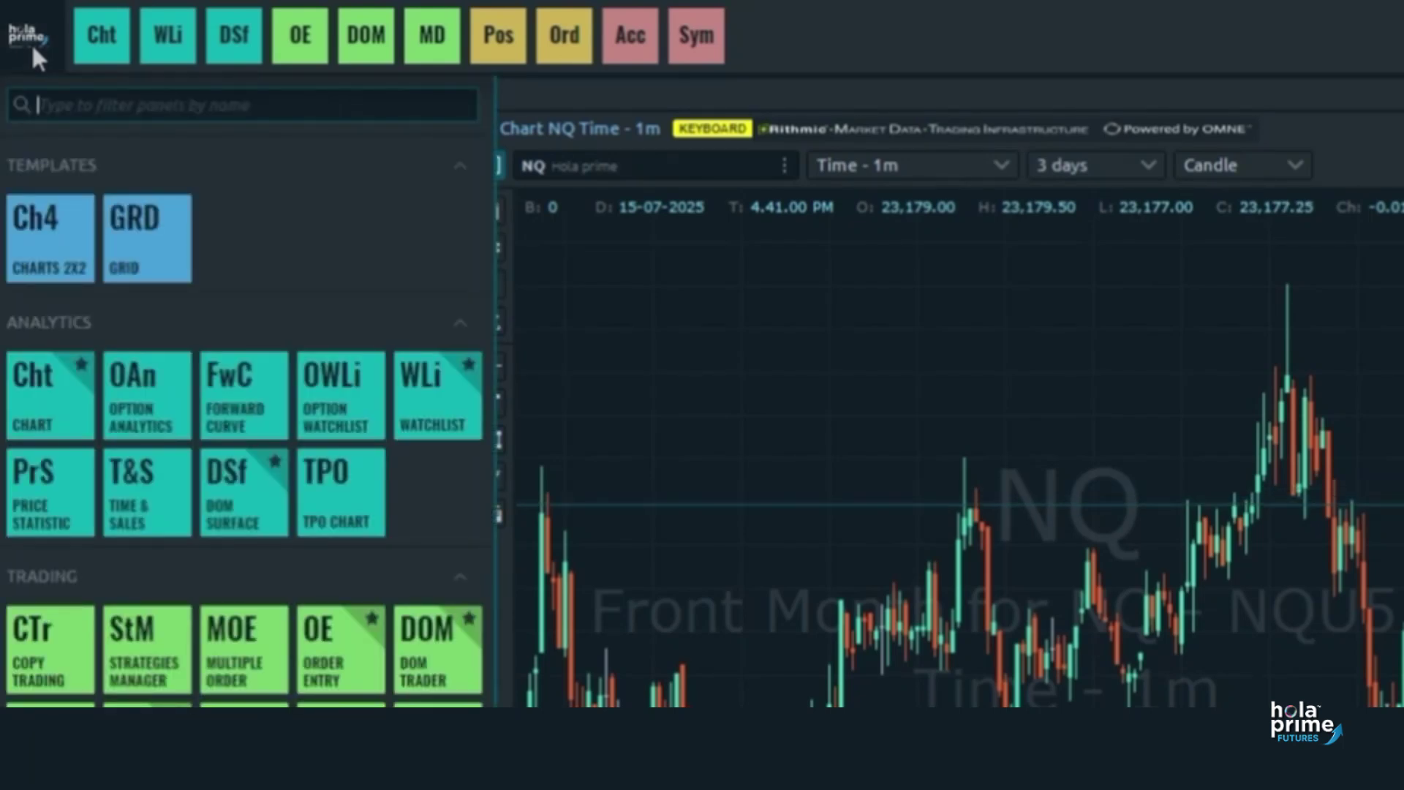
type("DOM")
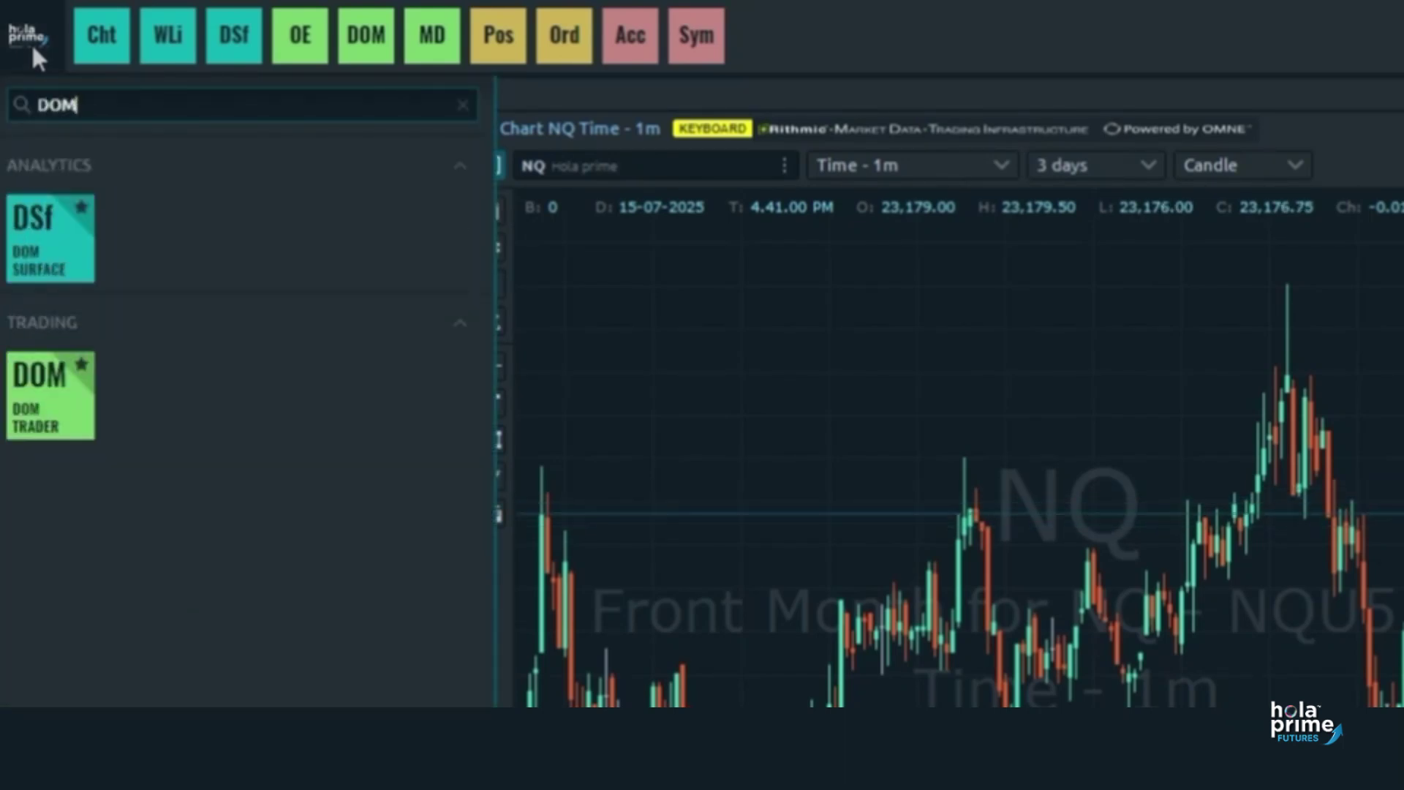
left_click(46, 435)
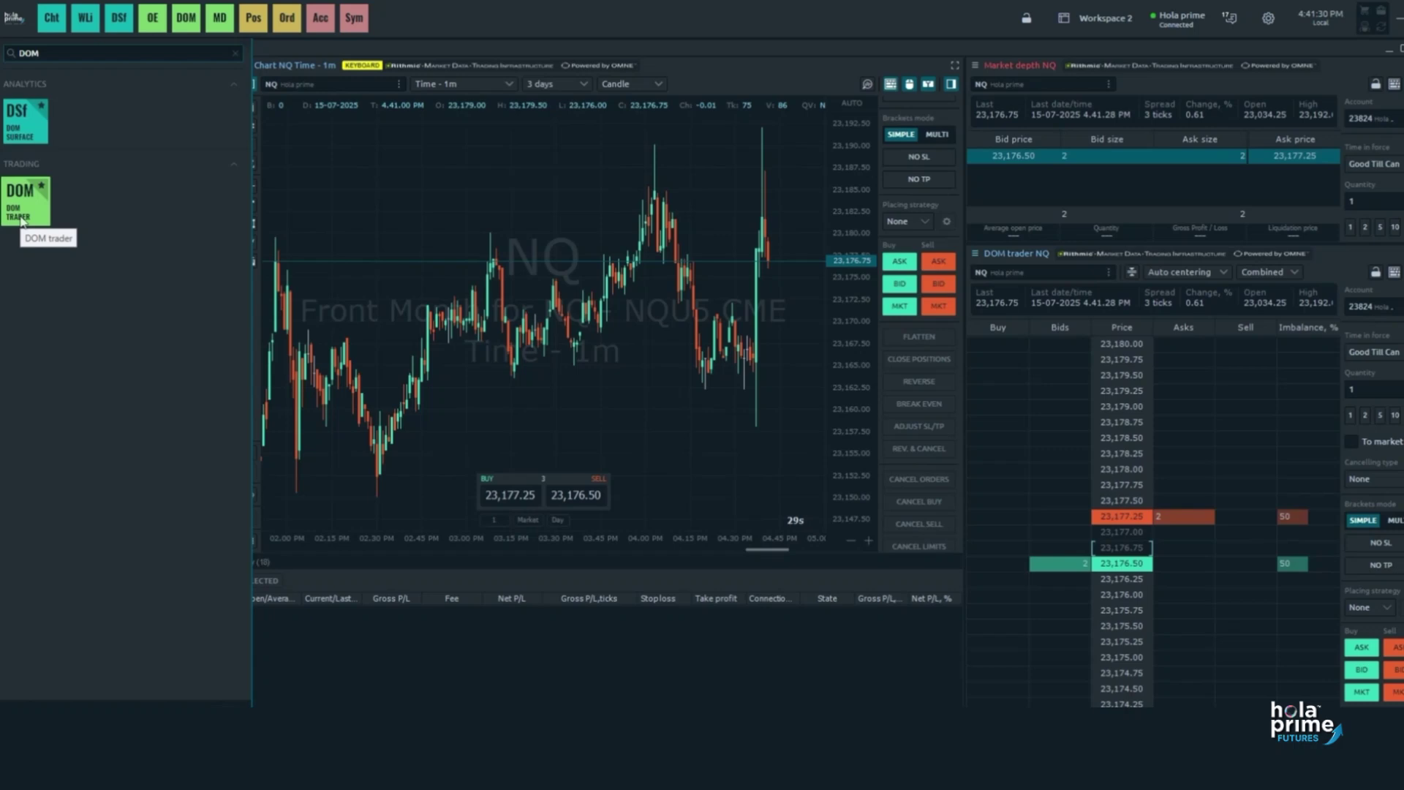
left_click(27, 36)
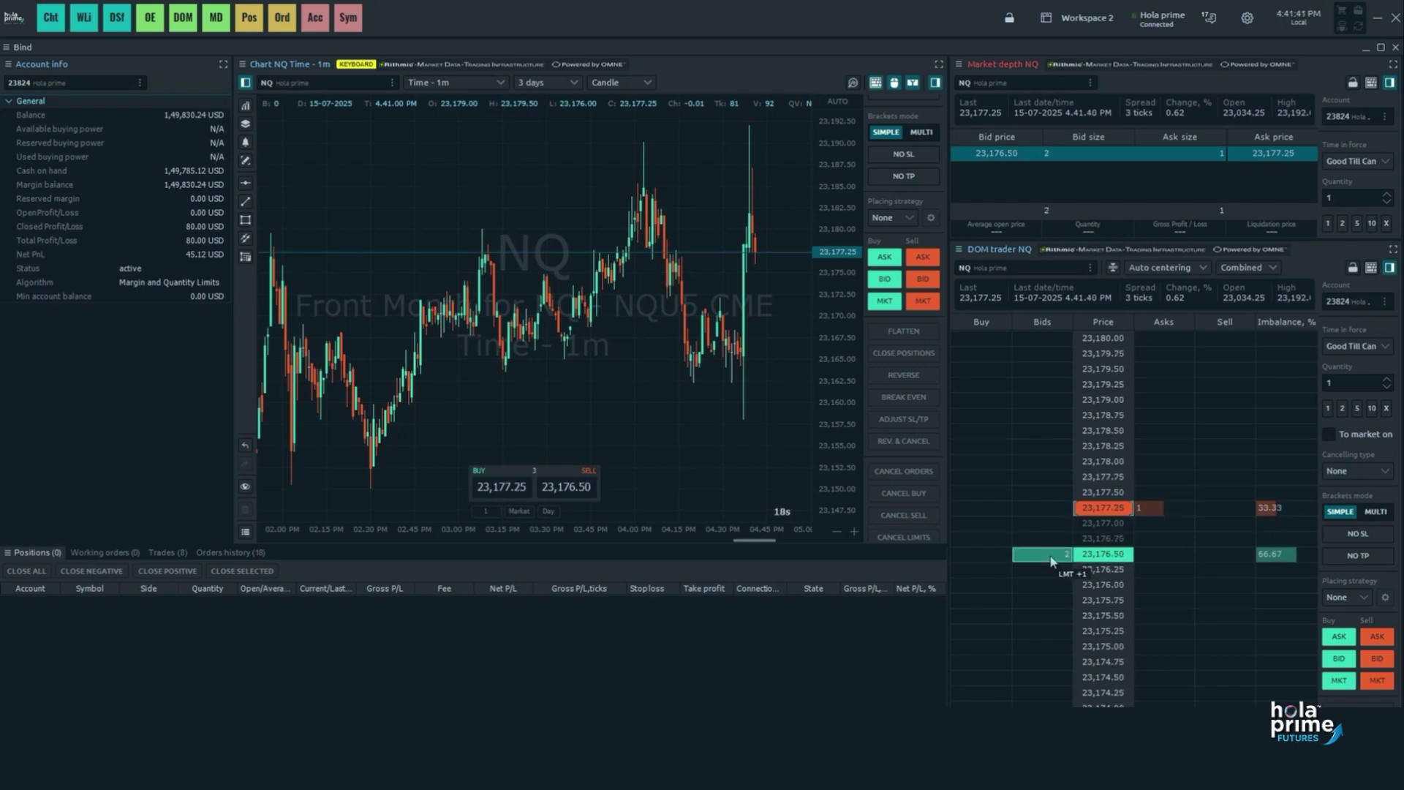
left_click(1051, 556)
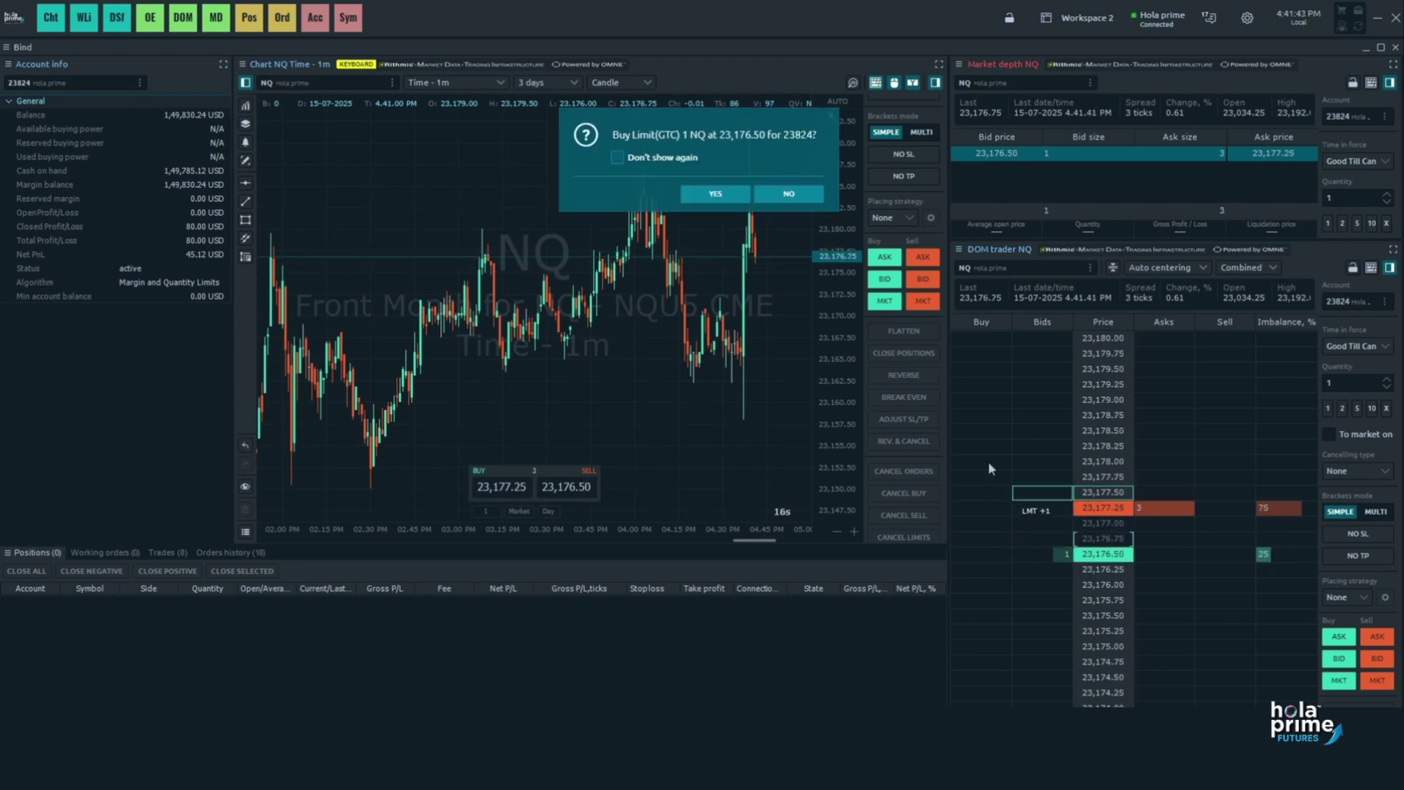
key("Escape")
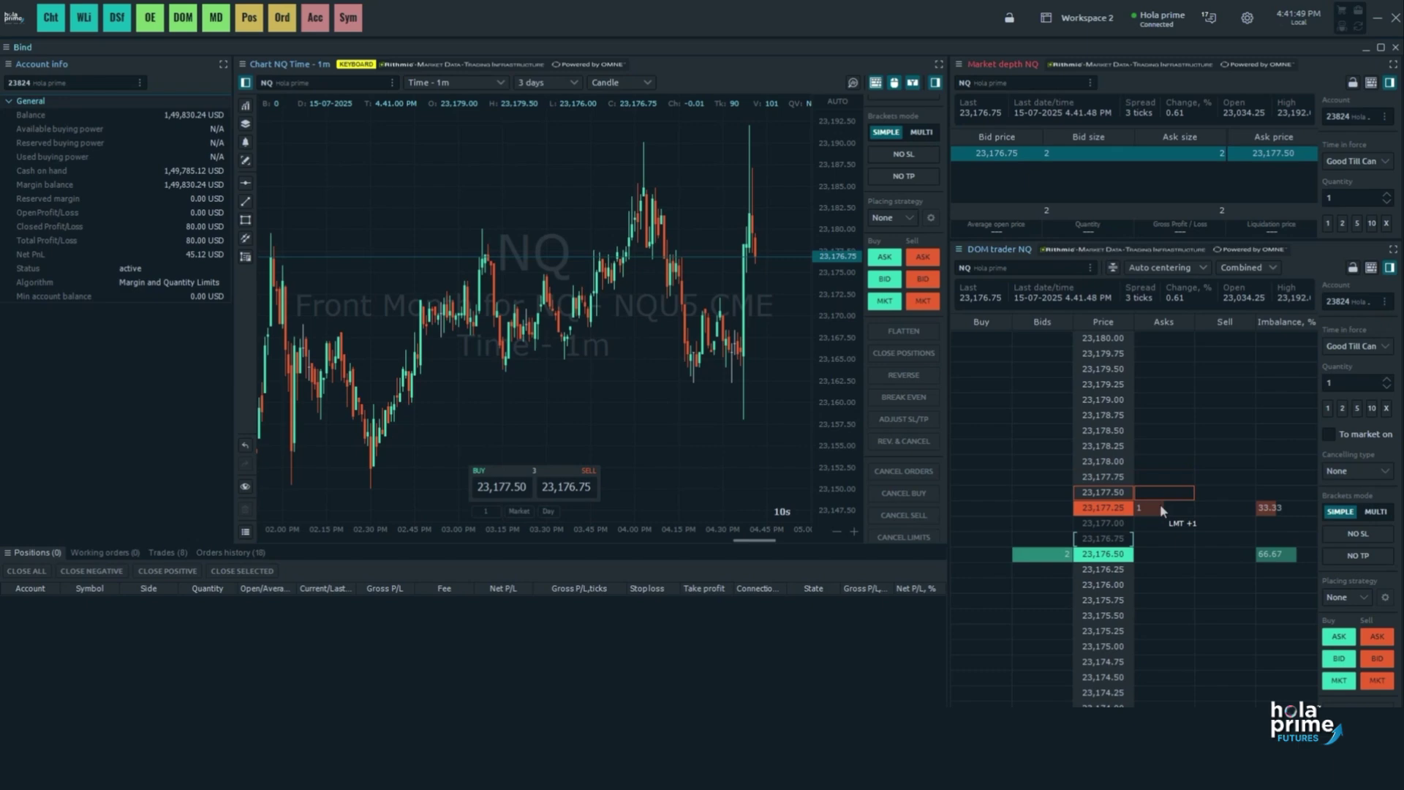
left_click(1161, 508)
key("Escape")
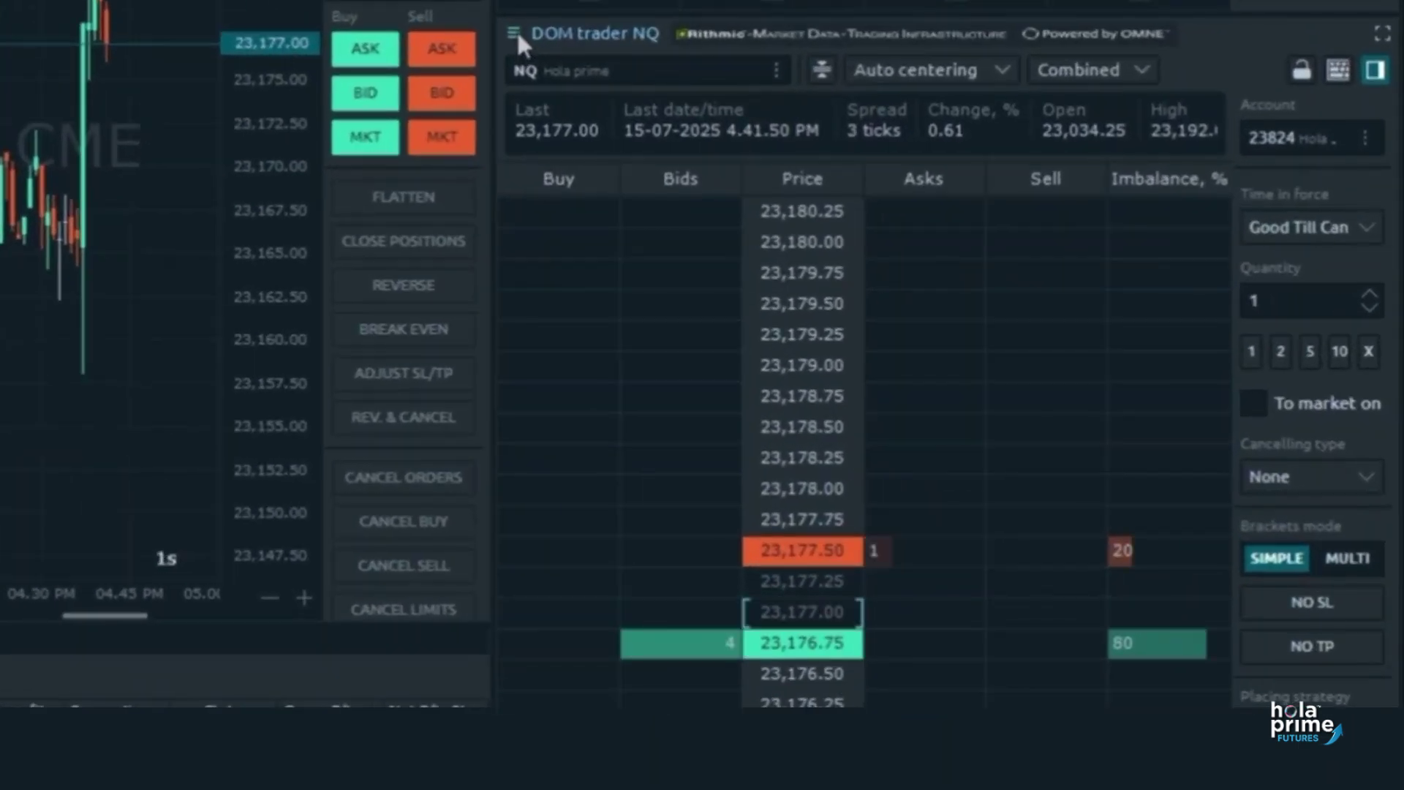
left_click(515, 32)
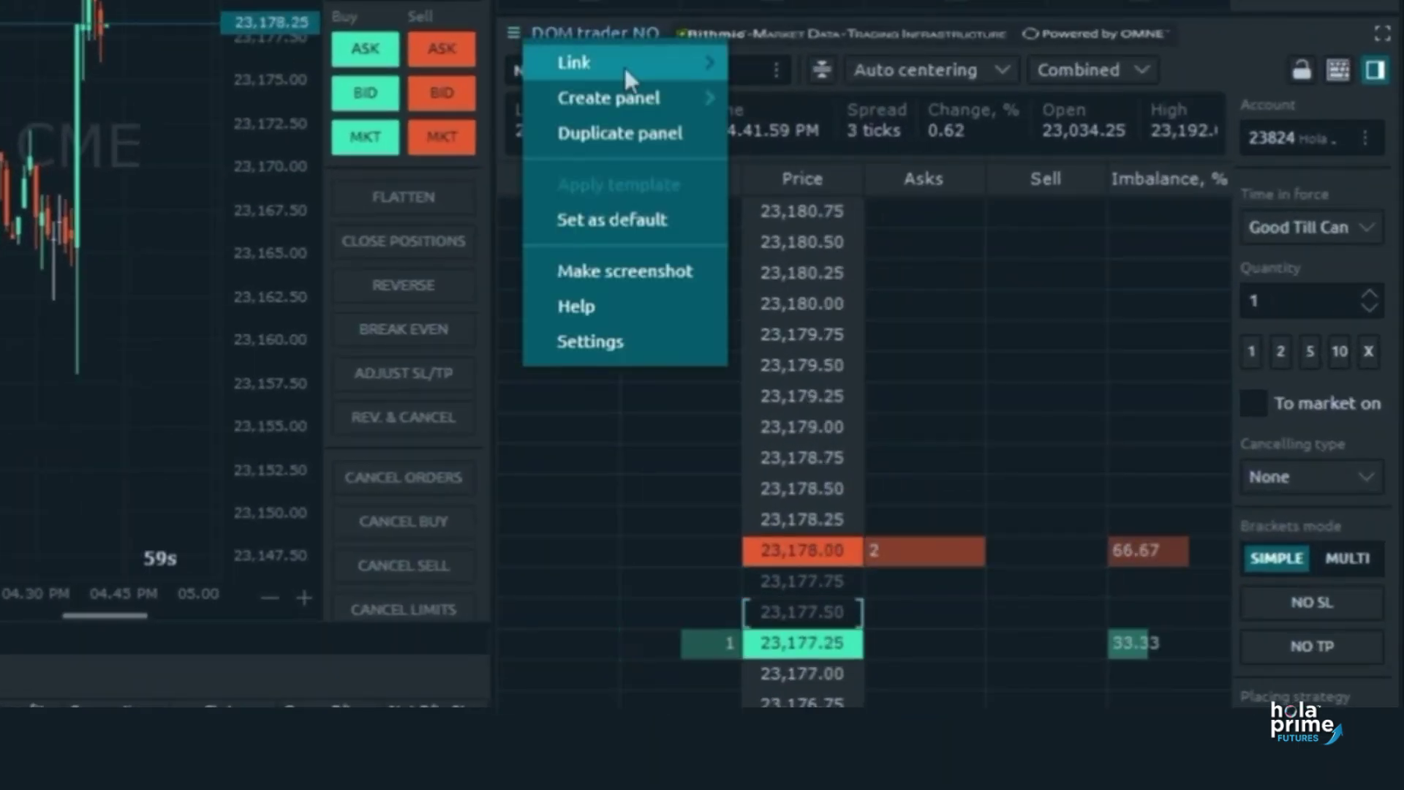
left_click(634, 344)
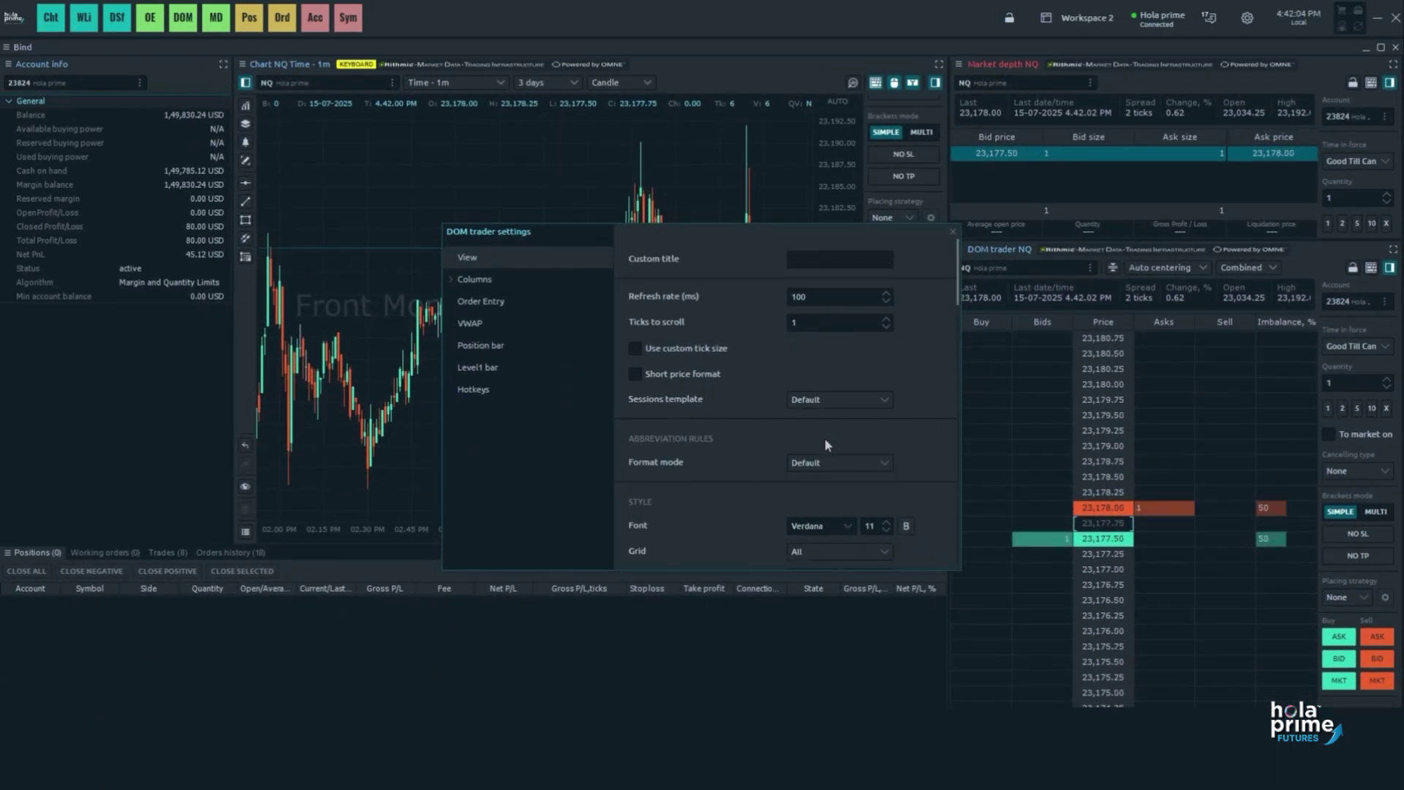
scroll(691, 426, "down", 5)
scroll(824, 438, "down", 10)
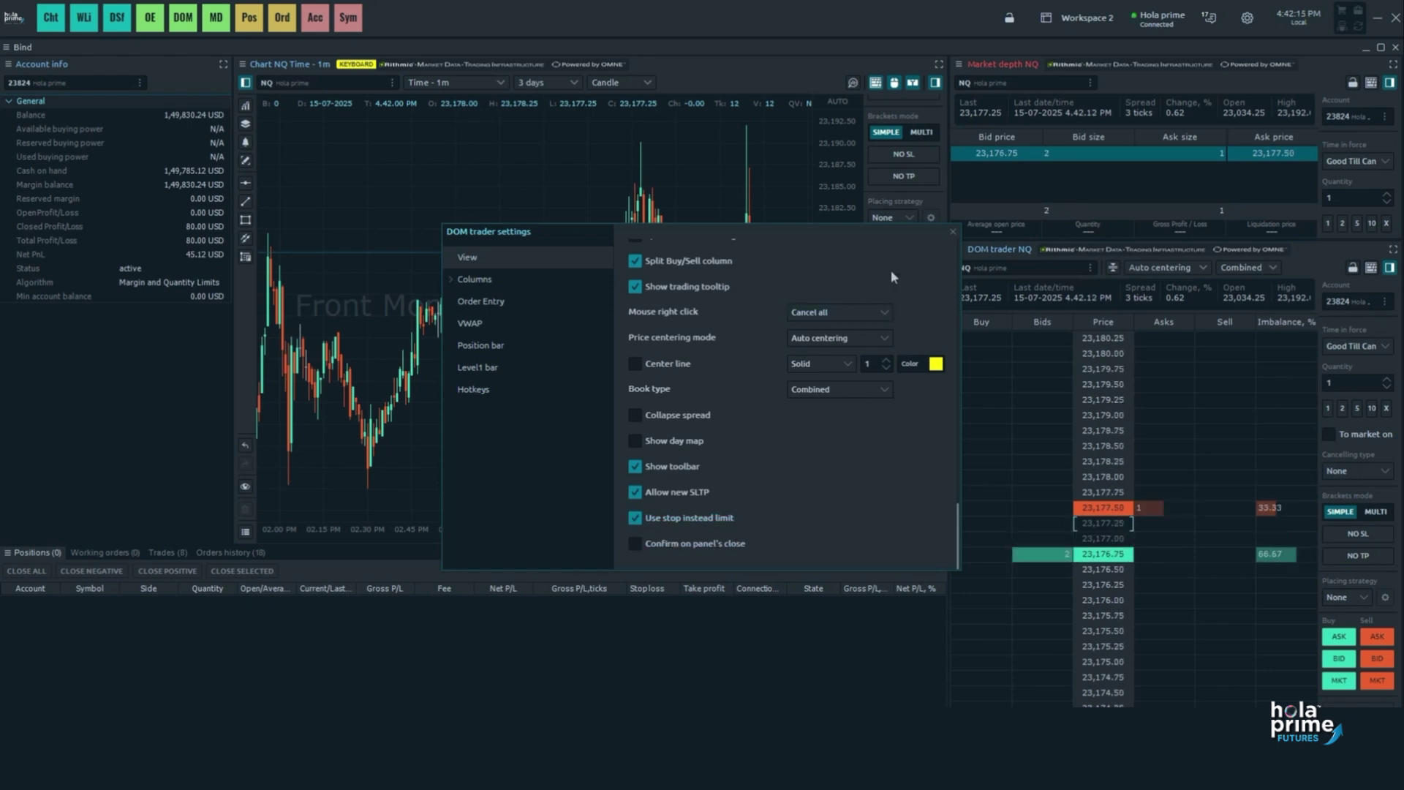
left_click(952, 232)
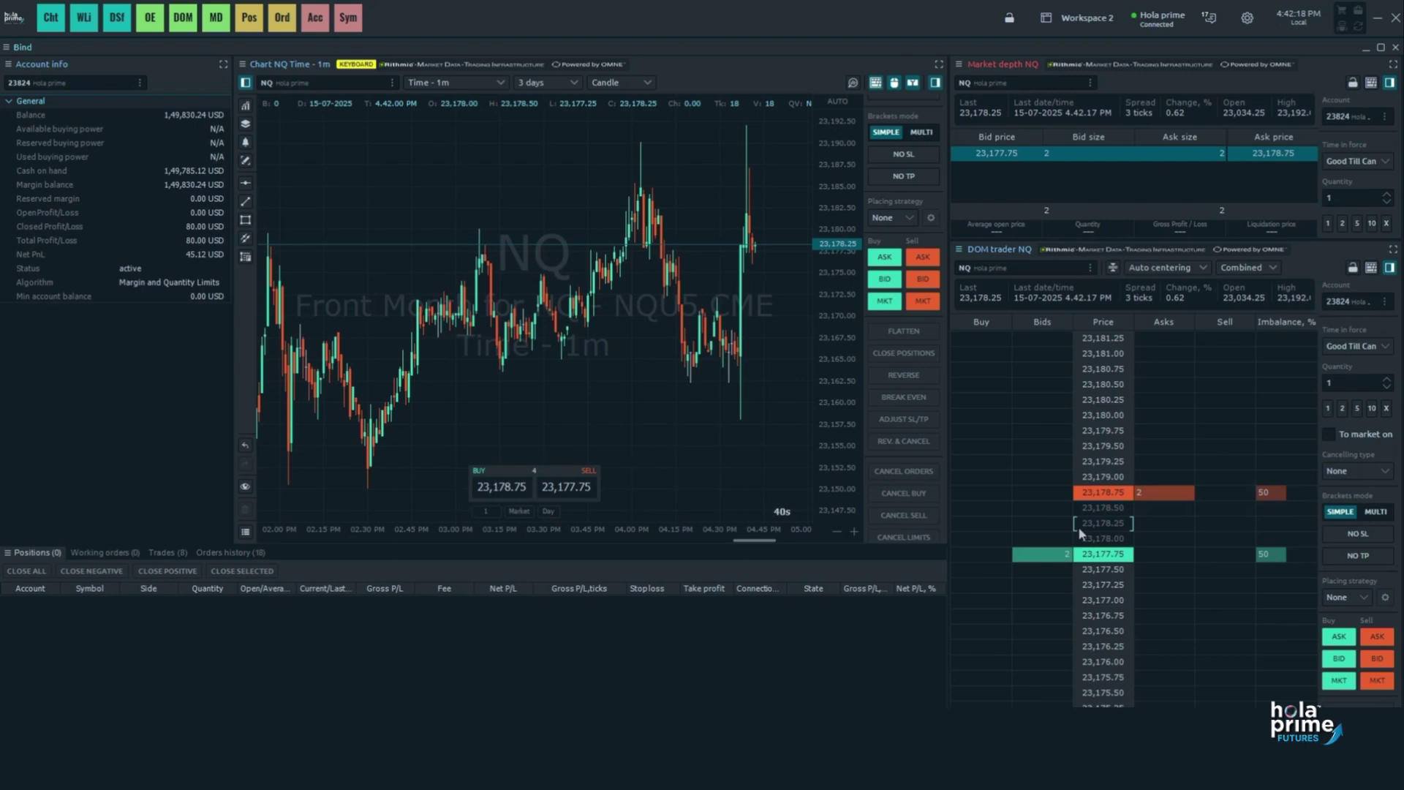
Place and confirm a 1-contract NQ buy stop at 23,178.75 from the DOM Bids column.
left_click(1064, 556)
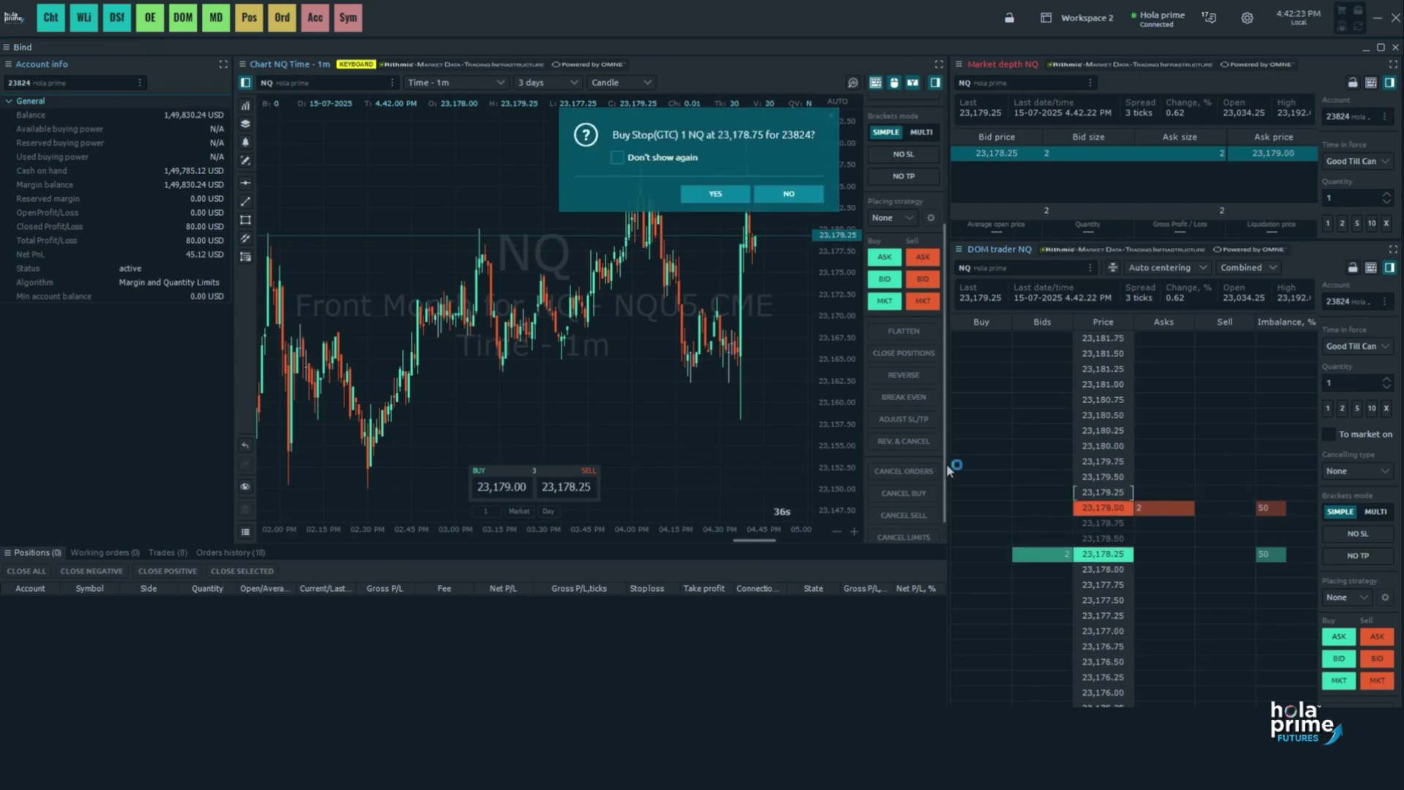
left_click(721, 195)
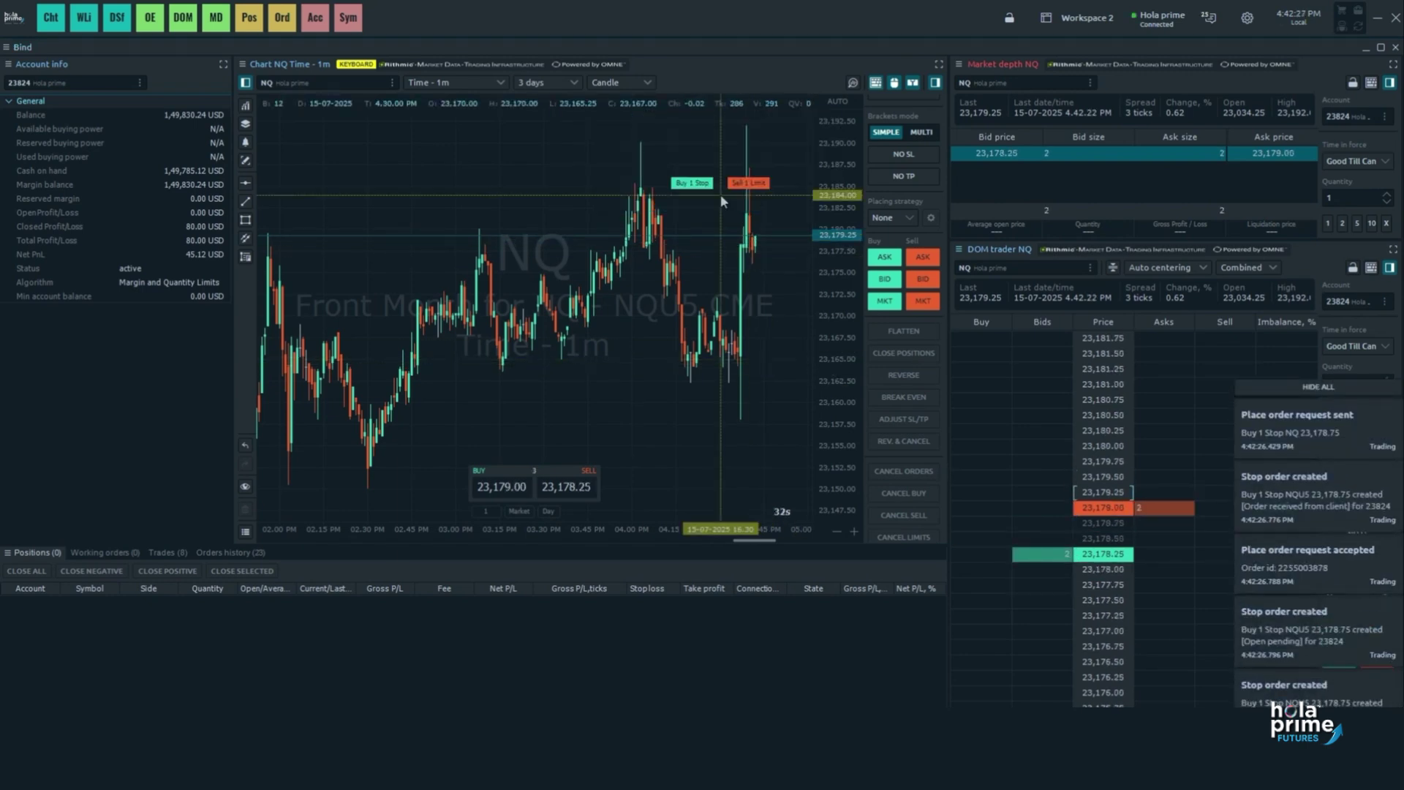